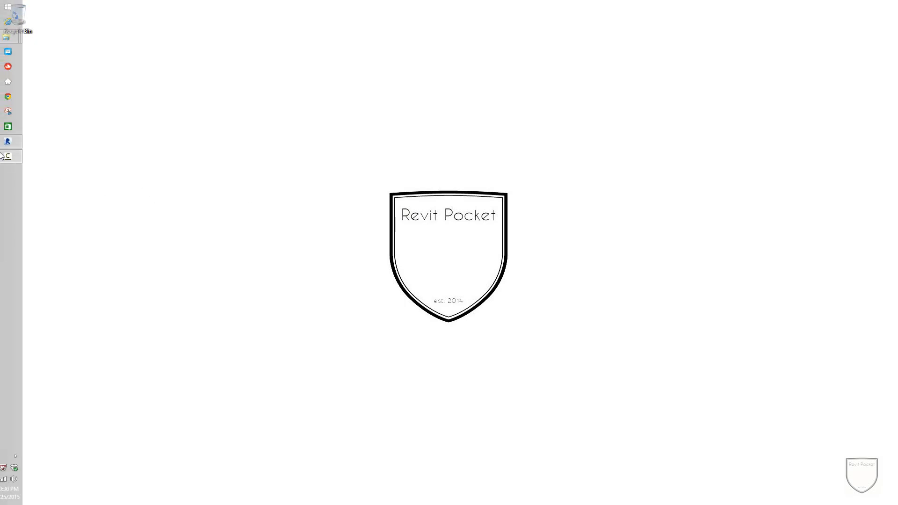
# Switch to Revit and examine the aerial site image around the outlined corner lot in the First Floor plan.
pyautogui.click(15, 141)
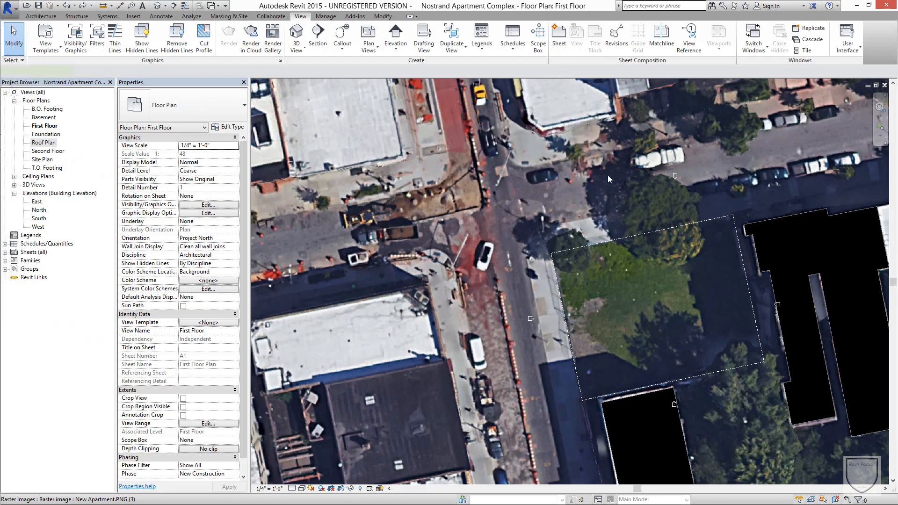
pyautogui.click(608, 175)
pyautogui.scroll(-2, 608, 174)
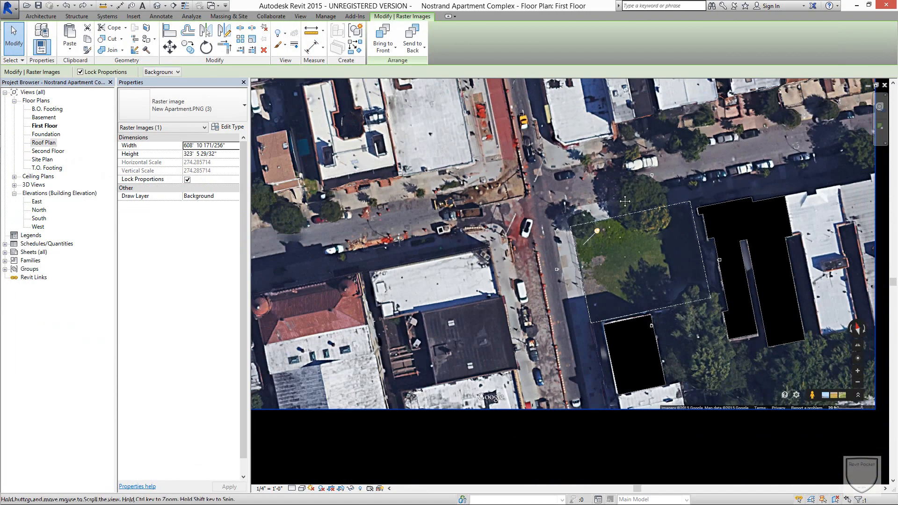
pyautogui.moveTo(625, 201); pyautogui.dragTo(623, 259, button='middle')
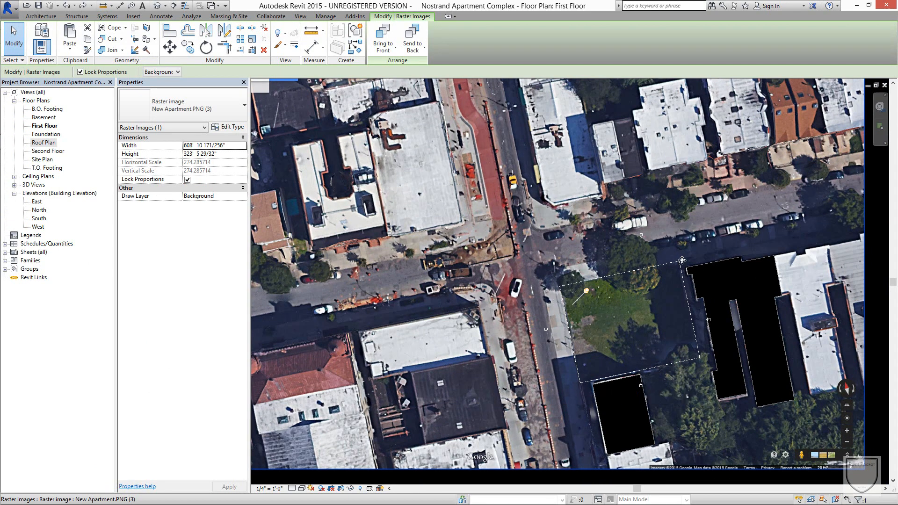
pyautogui.scroll(1, 675, 307)
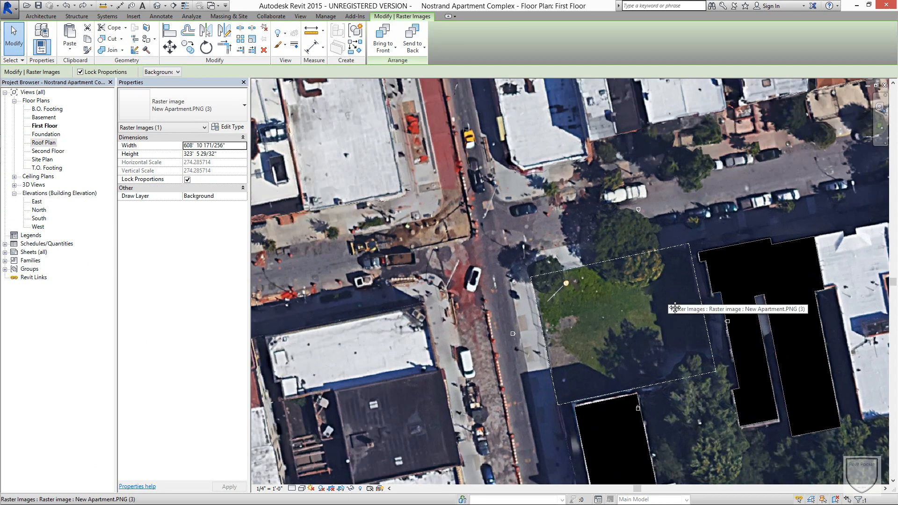
pyautogui.moveTo(675, 307); pyautogui.dragTo(623, 216, button='middle')
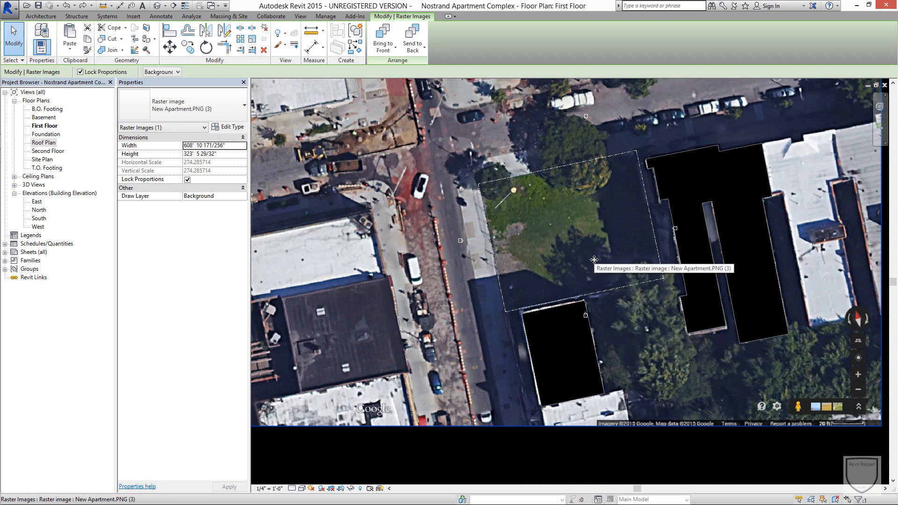
pyautogui.scroll(-2, 575, 241)
pyautogui.moveTo(563, 219); pyautogui.dragTo(590, 298, button='middle')
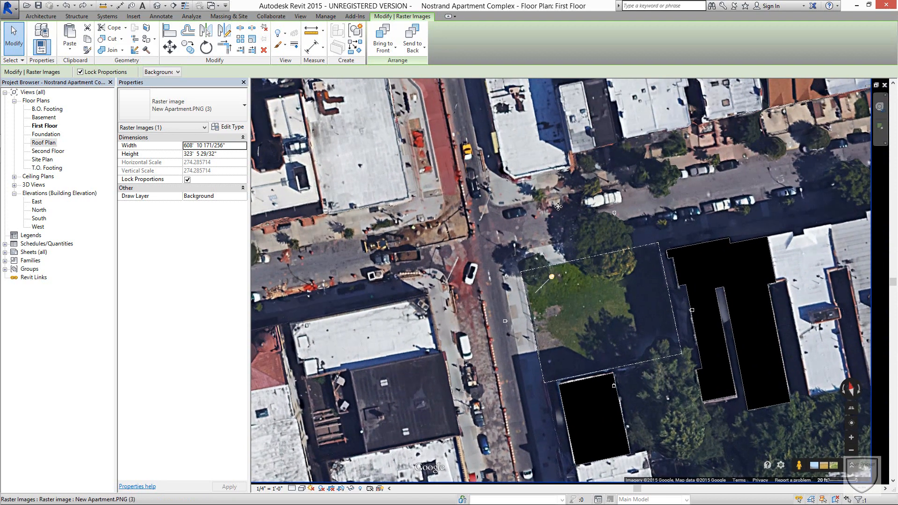
pyautogui.scroll(-1, 557, 193)
pyautogui.moveTo(557, 193); pyautogui.dragTo(615, 228, button='middle')
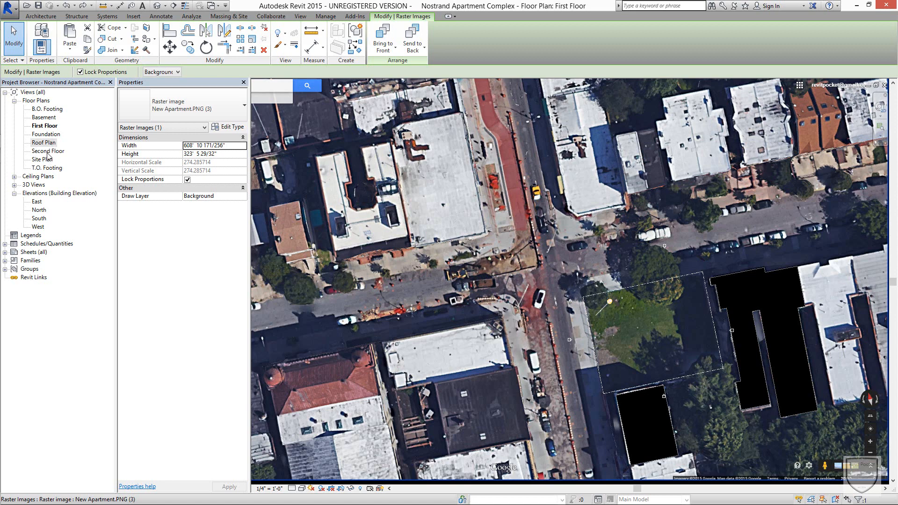
# Open the North building elevation and clear the raster image selection.
pyautogui.click(15, 193)
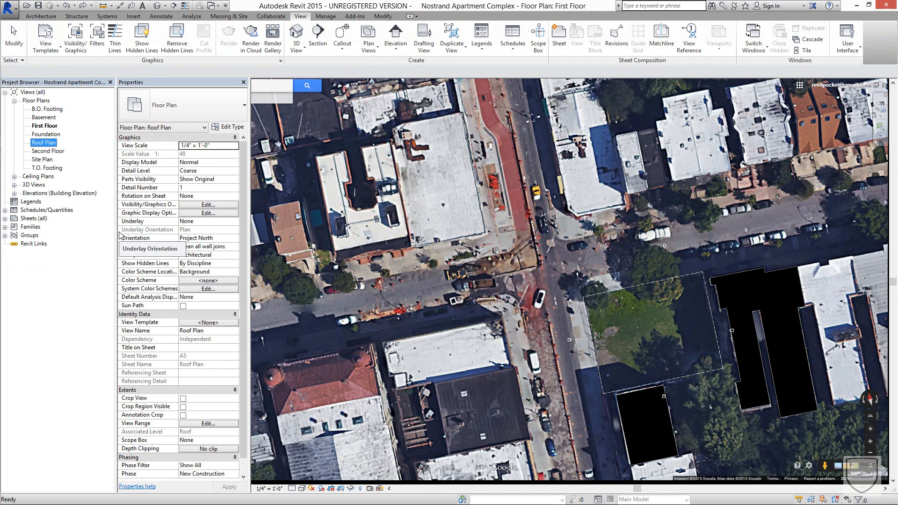
pyautogui.click(613, 215)
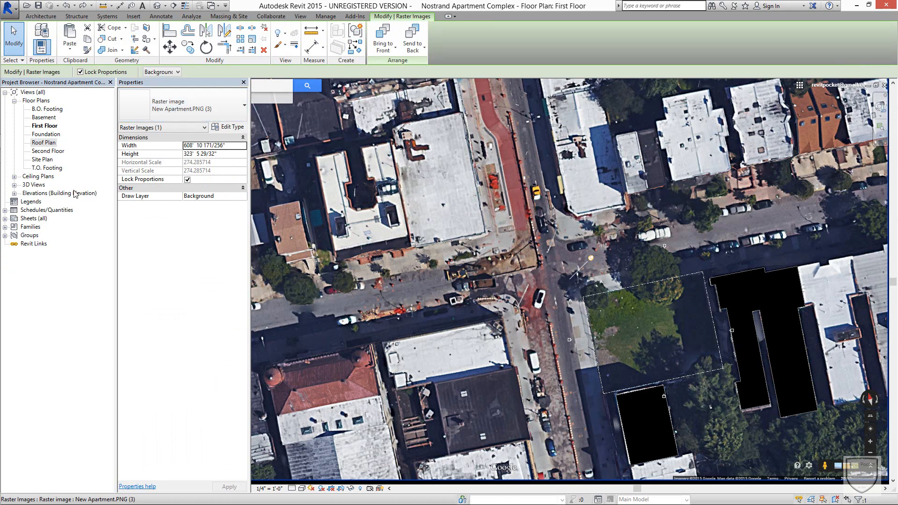
pyautogui.click(14, 193)
pyautogui.doubleClick(40, 210)
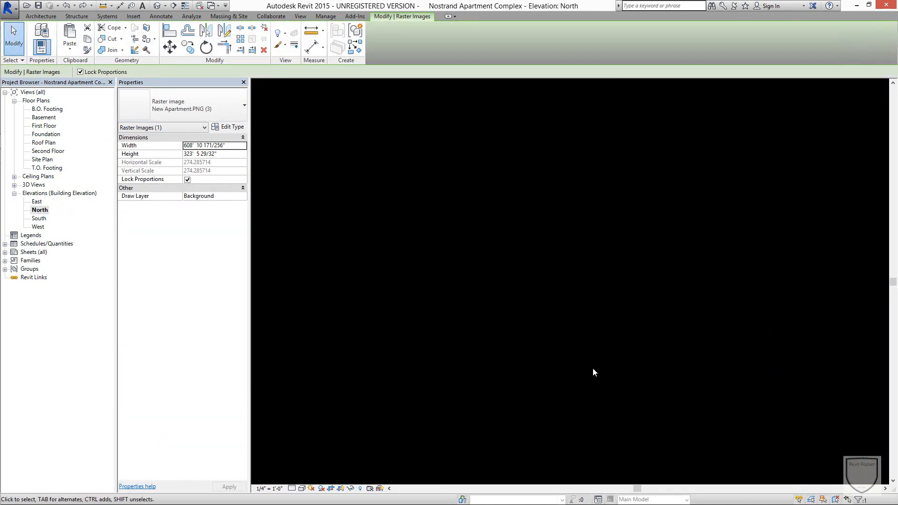
pyautogui.click(674, 189)
# Examine the existing levels from B.O. Footing up to Roof against the neighbouring building masses in the North elevation.
pyautogui.moveTo(607, 380); pyautogui.dragTo(610, 314, button='middle')
pyautogui.scroll(2, 580, 412)
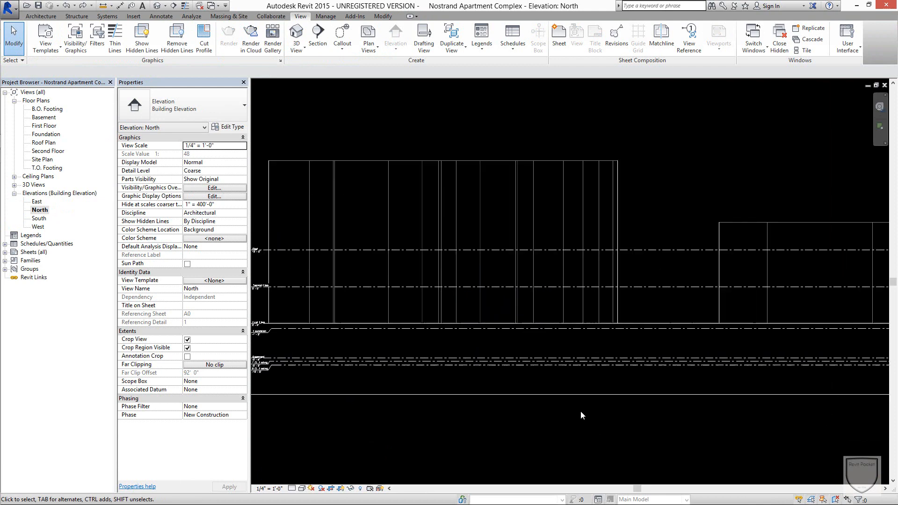
pyautogui.scroll(4, 404, 294)
pyautogui.moveTo(474, 267); pyautogui.dragTo(563, 110, button='middle')
pyautogui.click(47, 109)
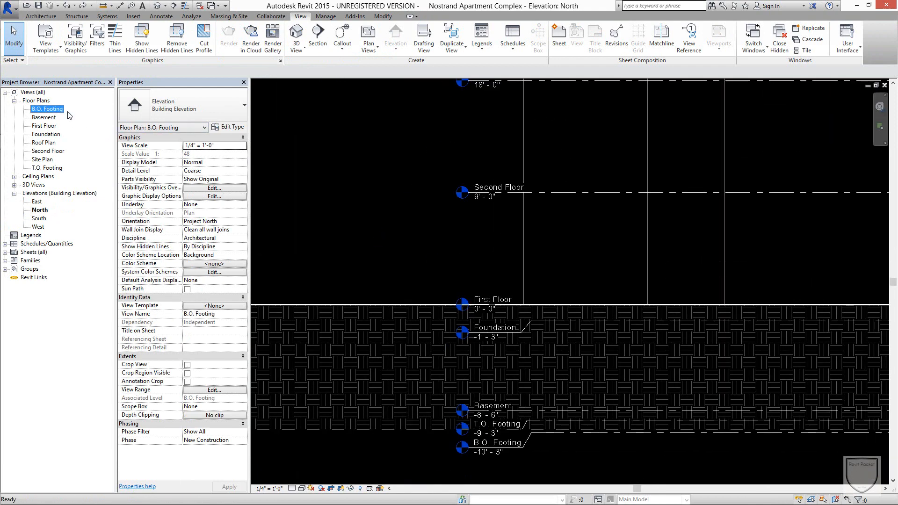
pyautogui.click(347, 181)
pyautogui.scroll(-1, 379, 183)
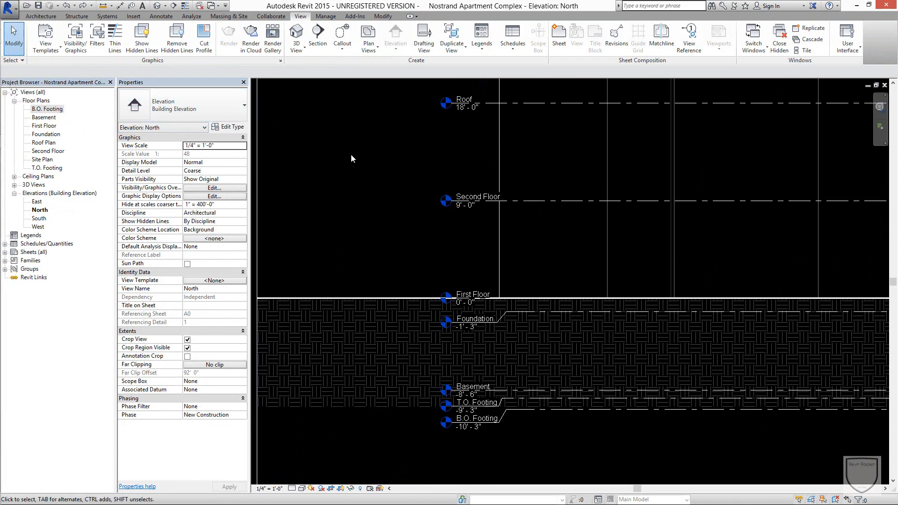
pyautogui.scroll(-1, 351, 154)
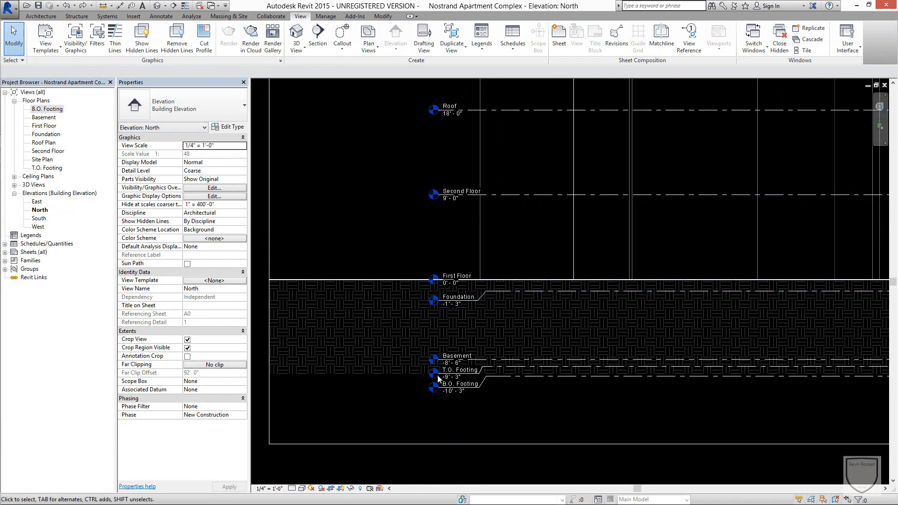
pyautogui.scroll(-3, 587, 385)
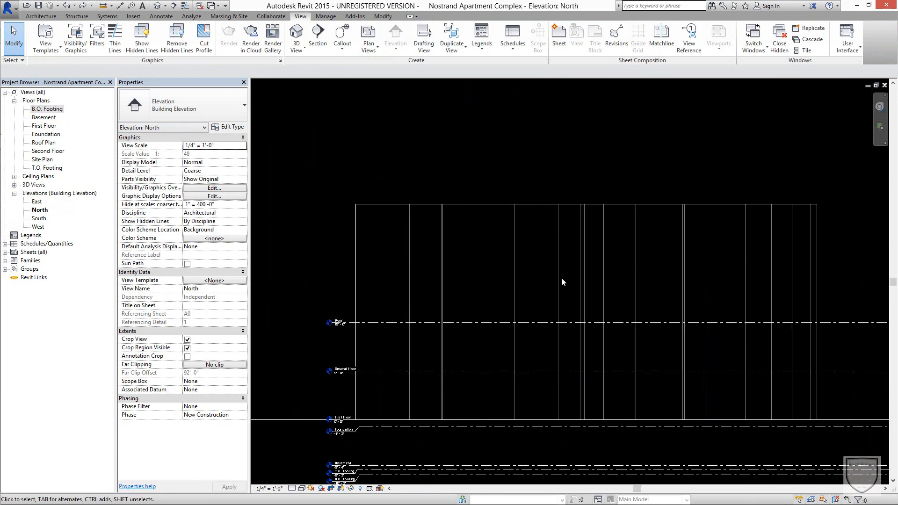
pyautogui.scroll(-1, 562, 280)
pyautogui.moveTo(634, 288); pyautogui.dragTo(507, 195, button='middle')
pyautogui.scroll(-1, 722, 236)
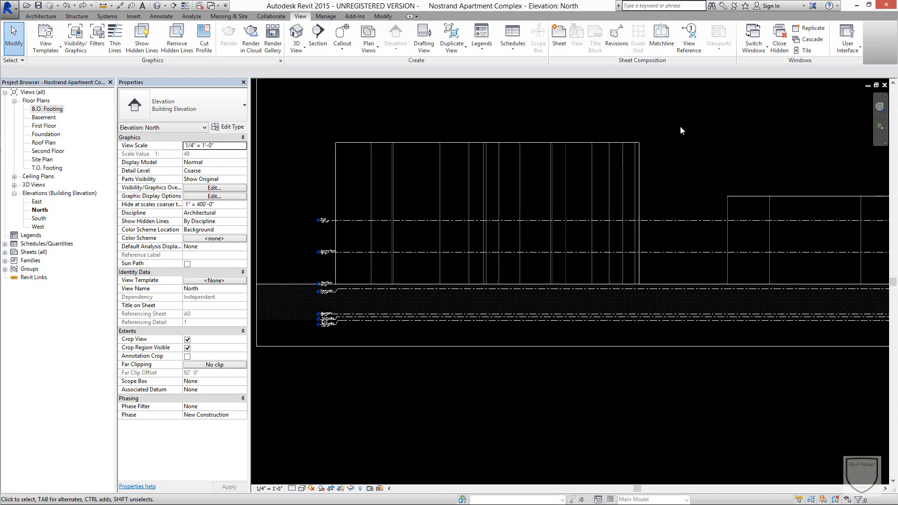
pyautogui.scroll(1, 680, 125)
# Draw a new level at 14' - 0" between Second Floor and Roof, aligned with both ends of the existing levels.
pyautogui.click(36, 17)
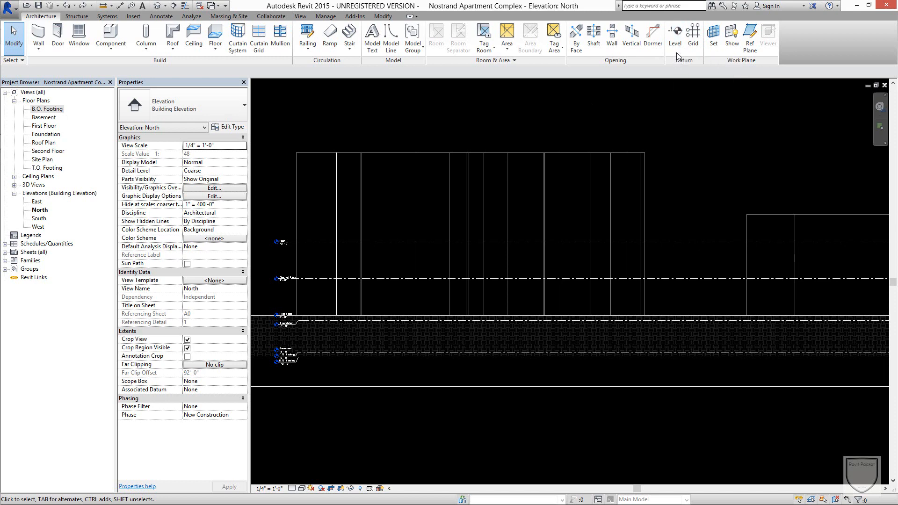
pyautogui.moveTo(687, 103); pyautogui.dragTo(803, 106, button='middle')
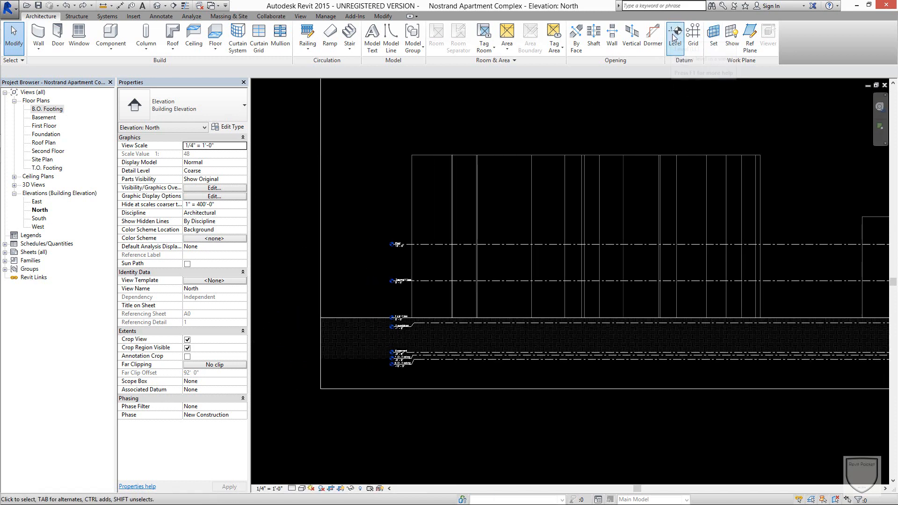
pyautogui.click(673, 38)
pyautogui.scroll(2, 398, 222)
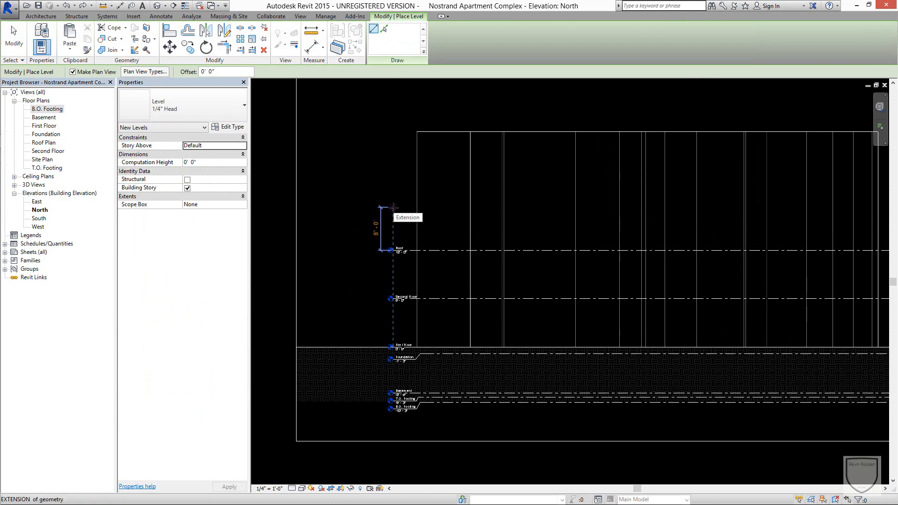
pyautogui.scroll(3, 395, 196)
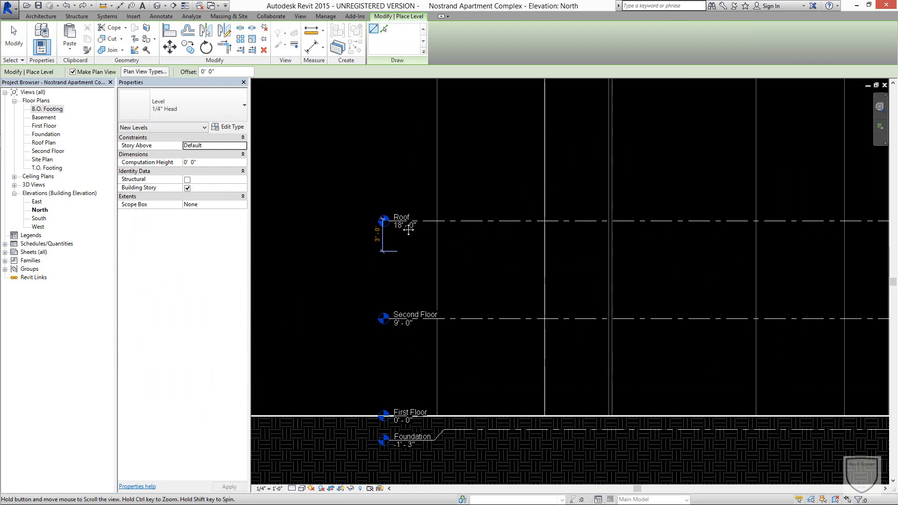
pyautogui.moveTo(396, 172); pyautogui.dragTo(403, 238, button='middle')
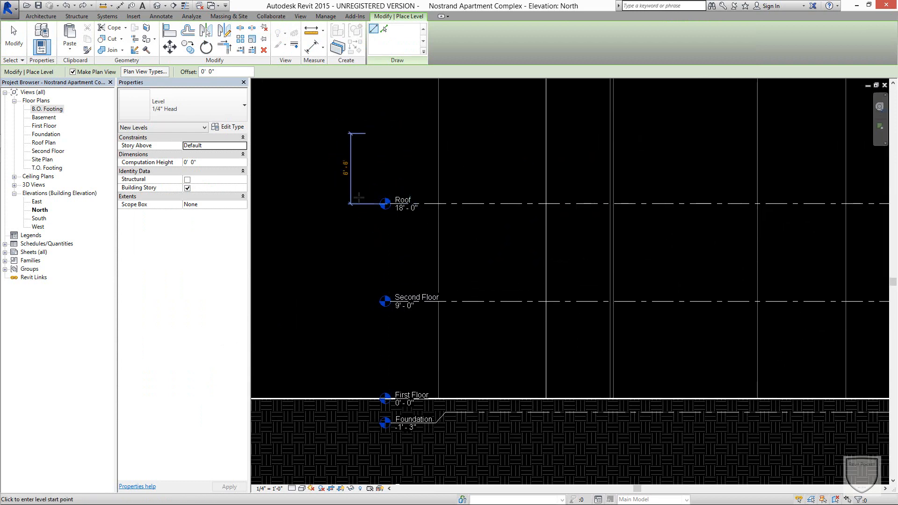
pyautogui.click(388, 245)
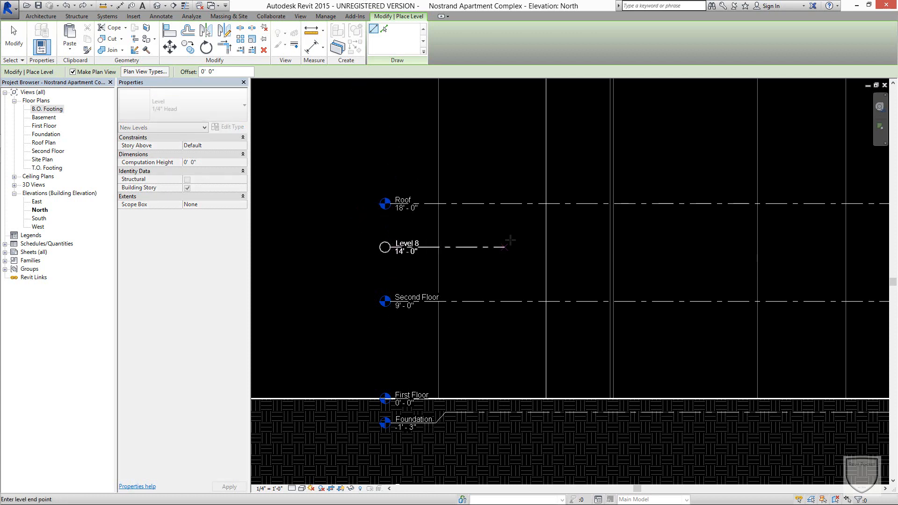
pyautogui.moveTo(682, 243); pyautogui.dragTo(462, 230, button='middle')
pyautogui.scroll(-1, 462, 230)
pyautogui.scroll(-7, 739, 224)
pyautogui.moveTo(641, 234); pyautogui.dragTo(447, 231, button='middle')
pyautogui.scroll(3, 779, 226)
pyautogui.click(764, 231)
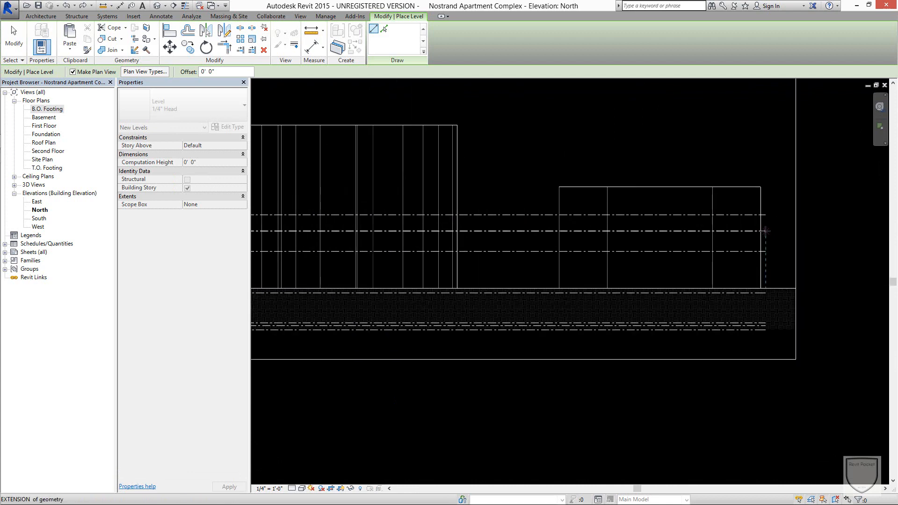
pyautogui.moveTo(426, 168); pyautogui.dragTo(700, 172, button='middle')
pyautogui.press('Escape')
pyautogui.press('Escape')
# Rename the new level between Second Floor and Roof as Third Floor, and rename its corresponding views too.
pyautogui.scroll(5, 365, 214)
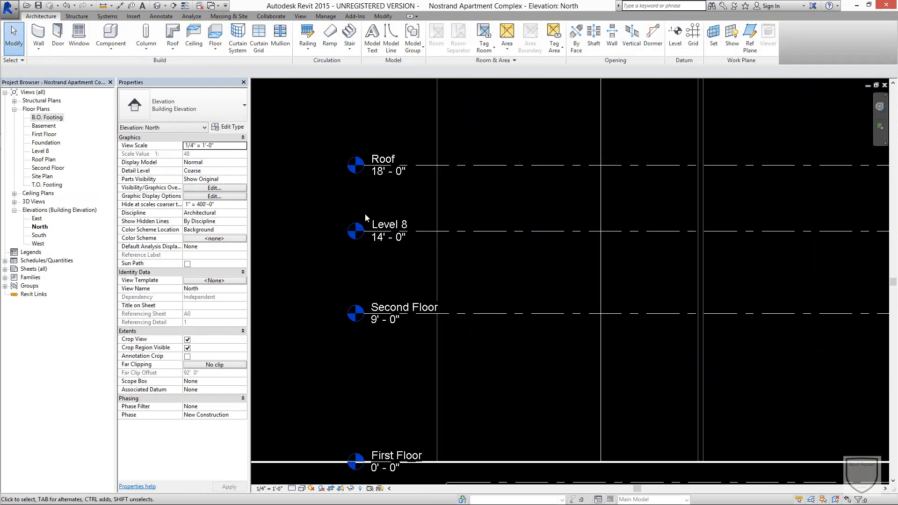
pyautogui.moveTo(365, 214); pyautogui.dragTo(423, 244, button='middle')
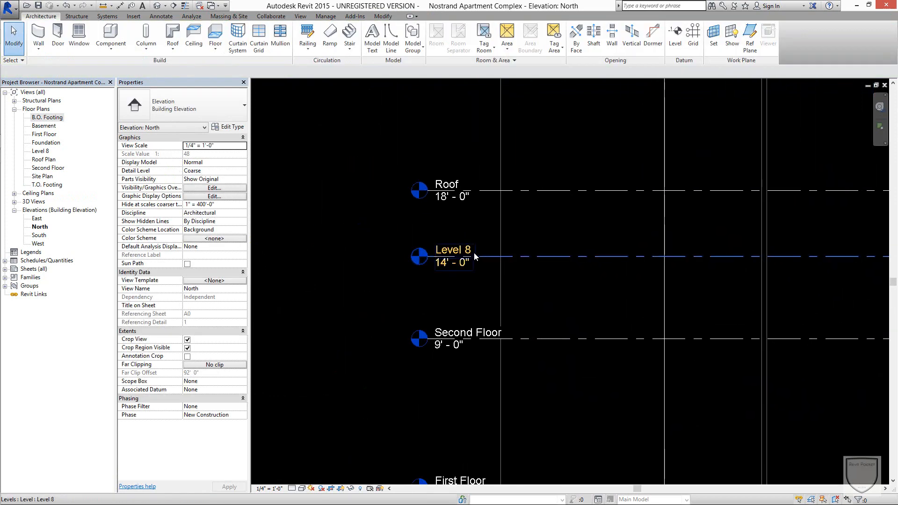
pyautogui.scroll(-1, 536, 245)
pyautogui.scroll(1, 536, 245)
pyautogui.moveTo(569, 206); pyautogui.dragTo(584, 197, button='middle')
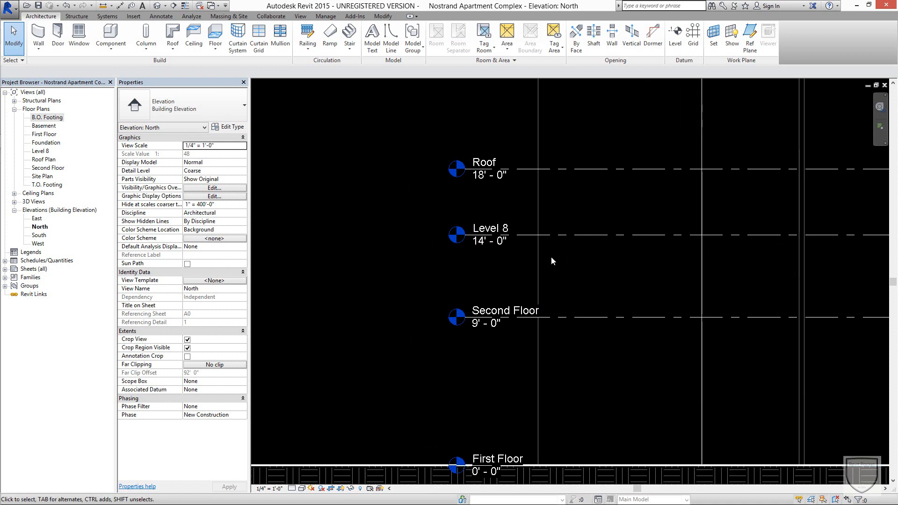
pyautogui.scroll(-2, 550, 257)
pyautogui.moveTo(580, 231); pyautogui.dragTo(610, 296, button='middle')
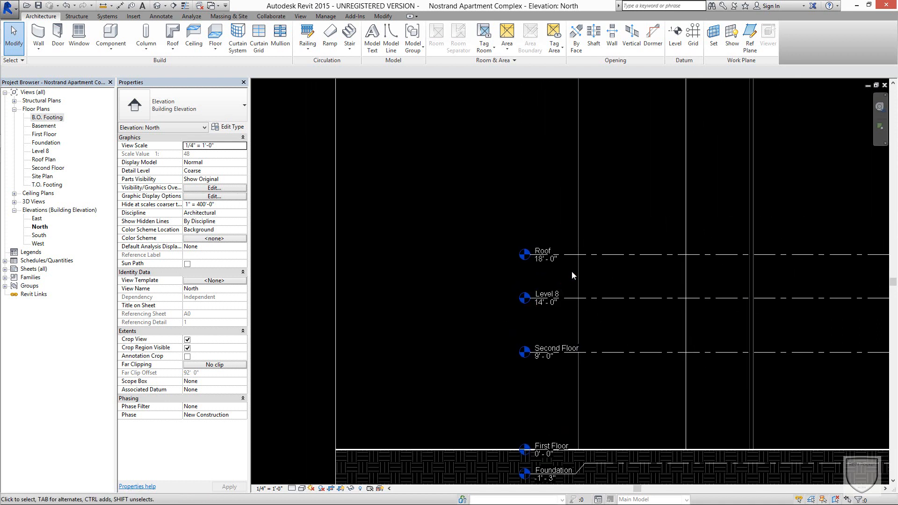
pyautogui.click(544, 295)
pyautogui.click(543, 294)
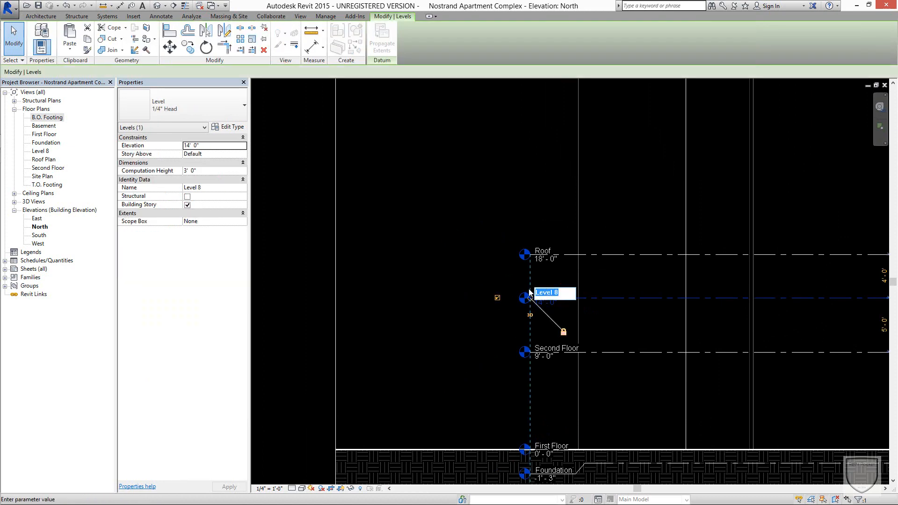
pyautogui.write('Third Floor')
pyautogui.press('Return')
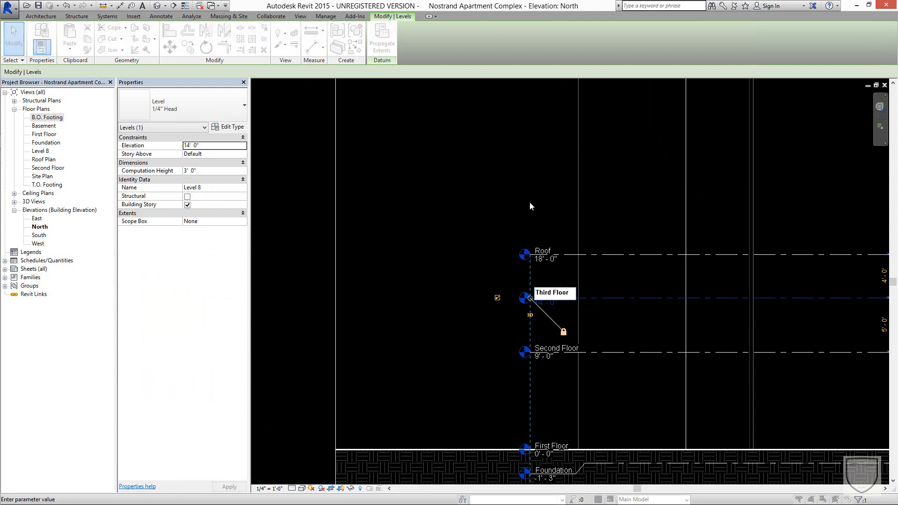
pyautogui.moveTo(449, 202); pyautogui.dragTo(476, 154)
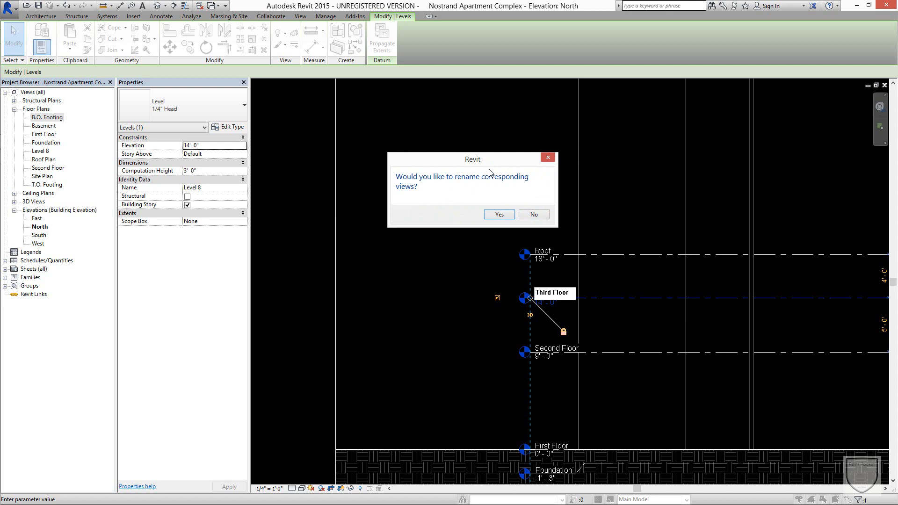
pyautogui.click(499, 215)
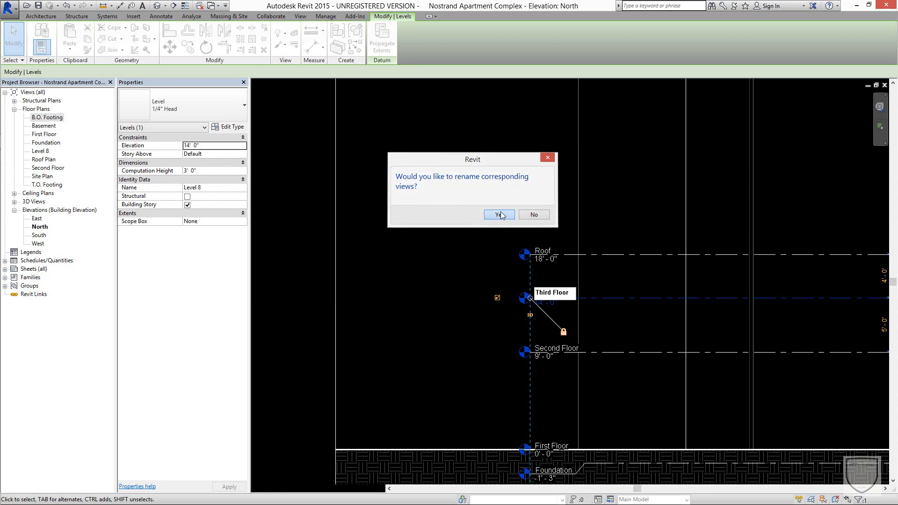
pyautogui.click(622, 188)
# Move the Roof level upward, well above the tops of the neighbouring building masses.
pyautogui.scroll(-3, 626, 184)
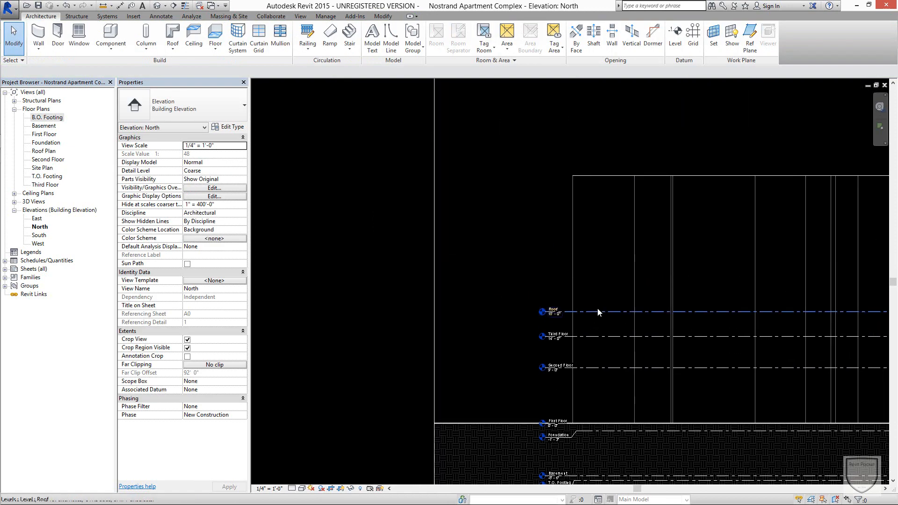
pyautogui.click(598, 311)
pyautogui.scroll(-2, 611, 275)
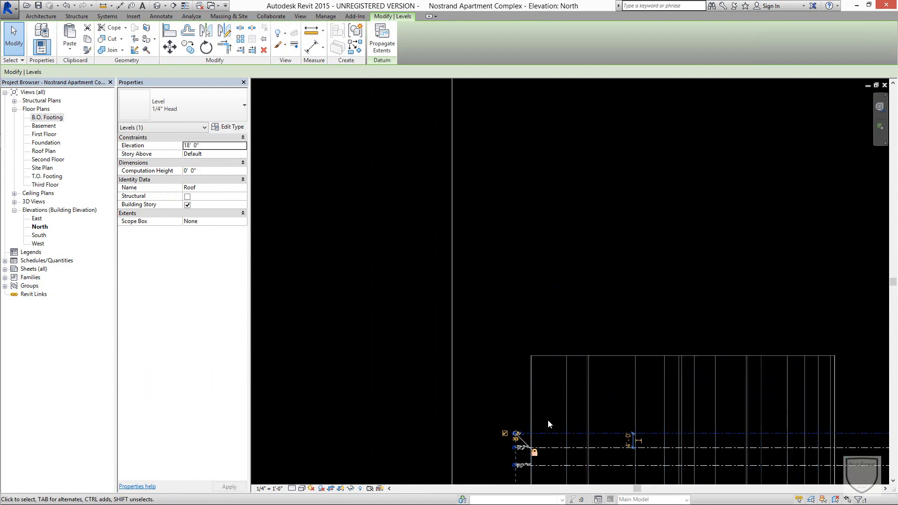
pyautogui.moveTo(548, 432); pyautogui.dragTo(550, 131)
pyautogui.click(567, 188)
# Extend the upper edge of the North elevation's crop region well above the raised Roof level.
pyautogui.scroll(-2, 567, 189)
pyautogui.moveTo(565, 313); pyautogui.dragTo(551, 484, button='middle')
pyautogui.click(675, 311)
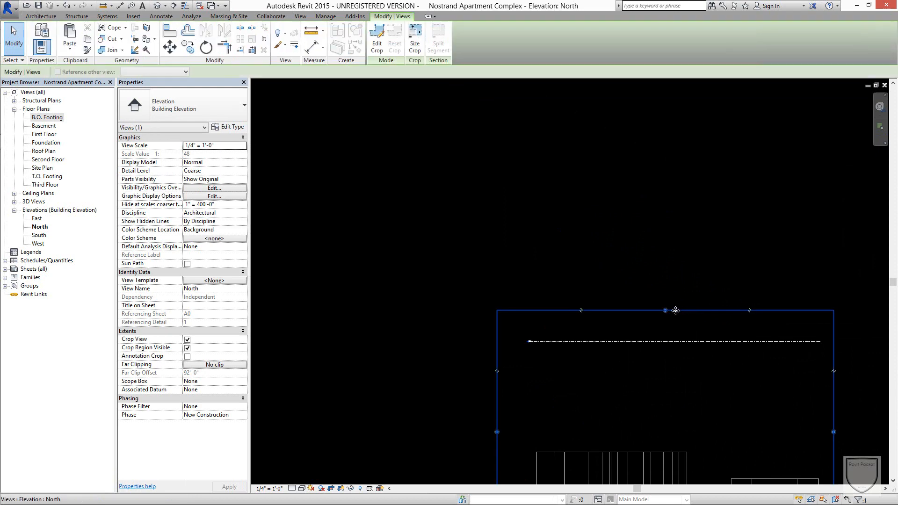
pyautogui.moveTo(676, 310); pyautogui.dragTo(645, 130)
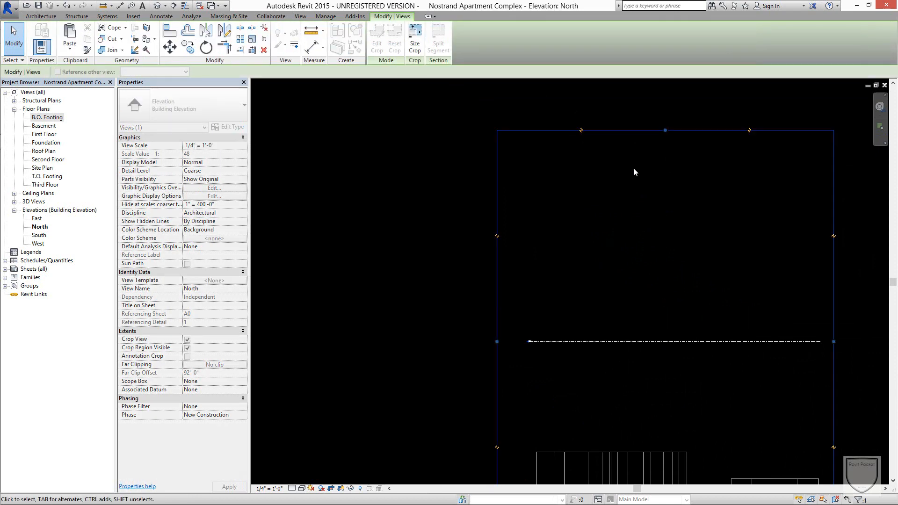
# Move the Roof level farther up into the extended area of the North elevation's crop region.
pyautogui.click(618, 342)
pyautogui.moveTo(616, 337); pyautogui.dragTo(615, 268)
pyautogui.click(572, 320)
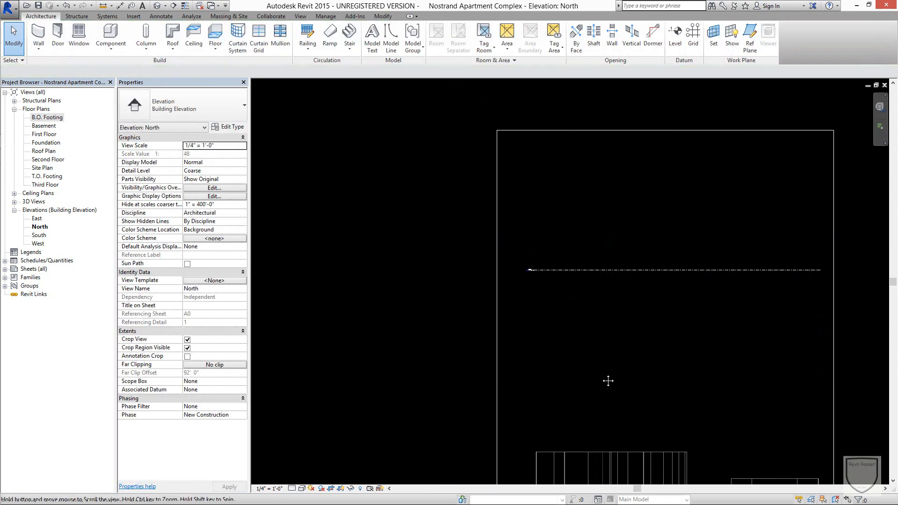
# Create a level similar to Third Floor, 5' - 0" above it, aligned with both ends of the existing levels.
pyautogui.moveTo(608, 380); pyautogui.dragTo(647, 252, button='middle')
pyautogui.scroll(3, 574, 391)
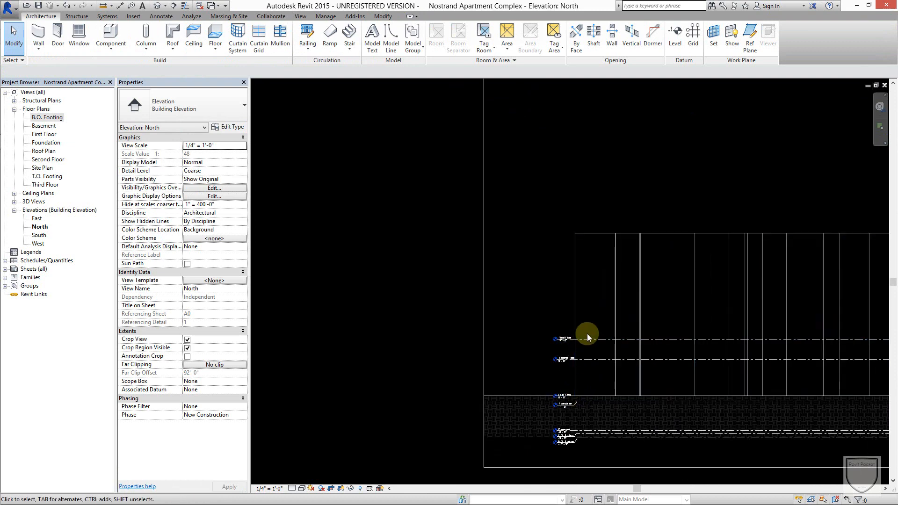
pyautogui.scroll(2, 587, 333)
pyautogui.moveTo(587, 333); pyautogui.dragTo(658, 202, button='middle')
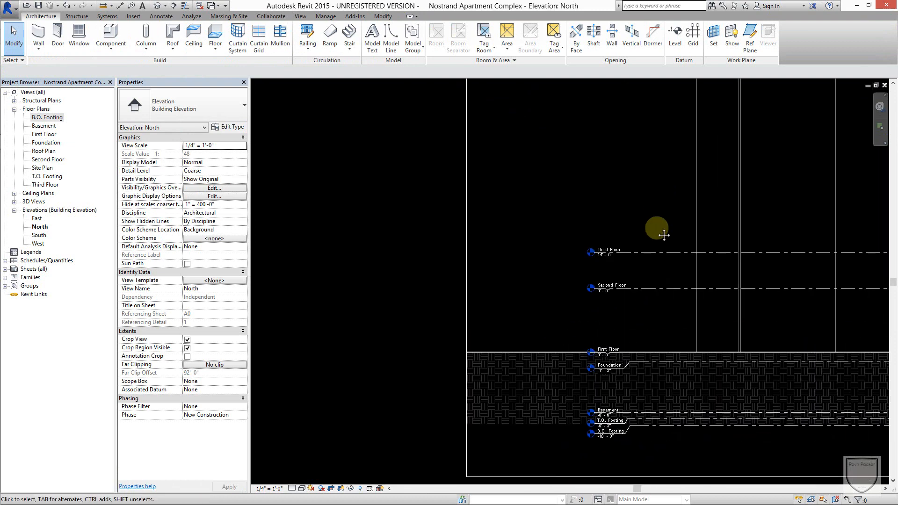
pyautogui.scroll(2, 655, 232)
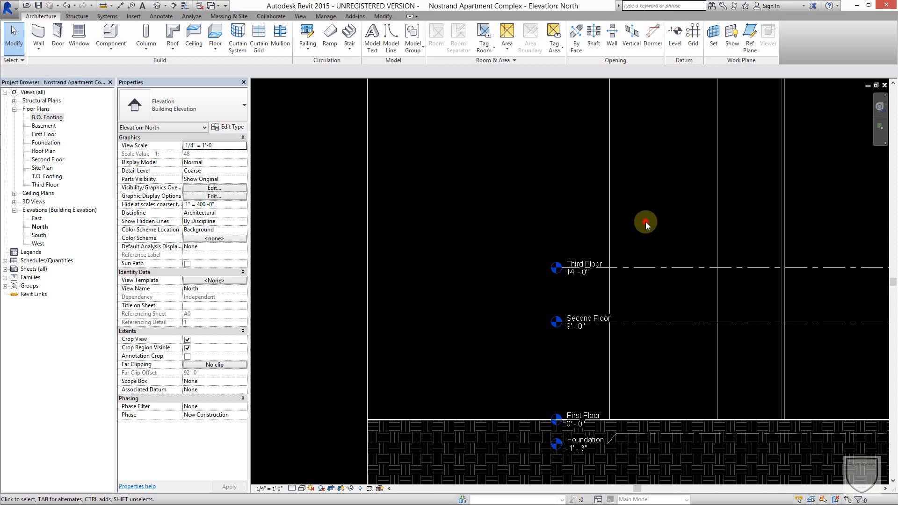
pyautogui.scroll(-2, 645, 225)
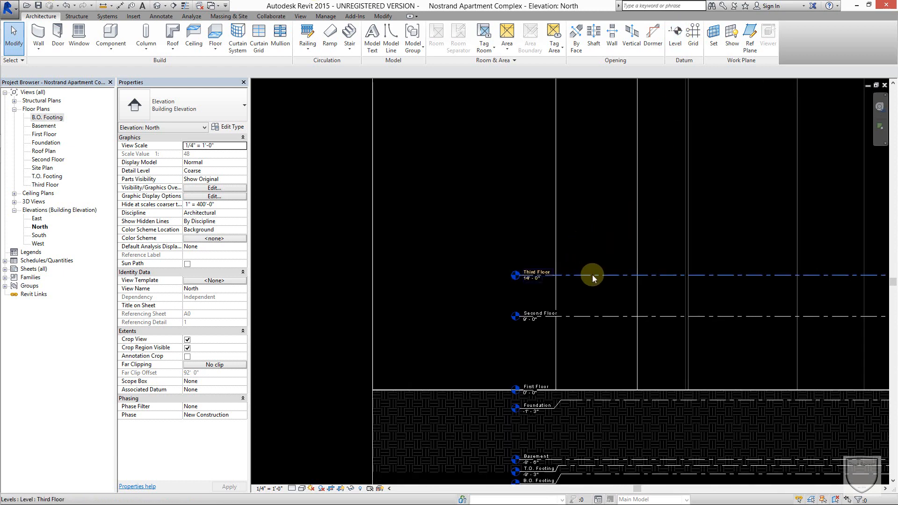
pyautogui.click(610, 229)
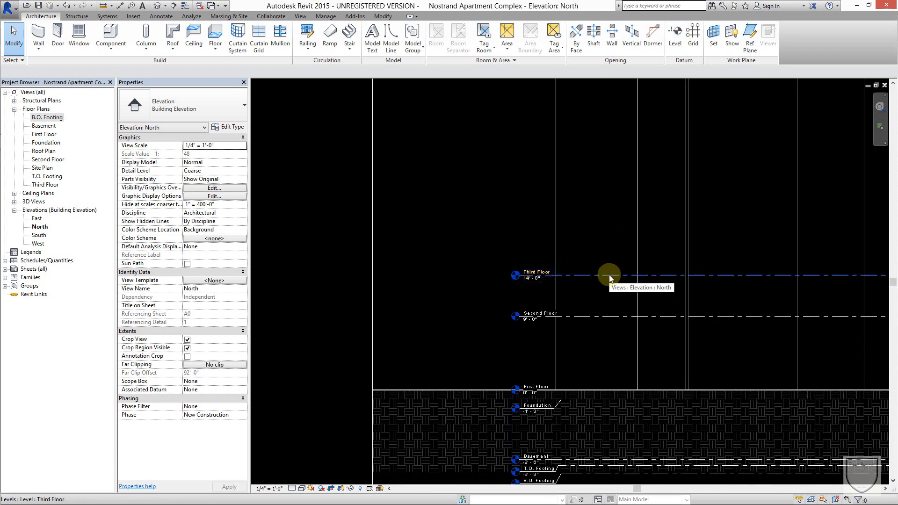
pyautogui.click(608, 274)
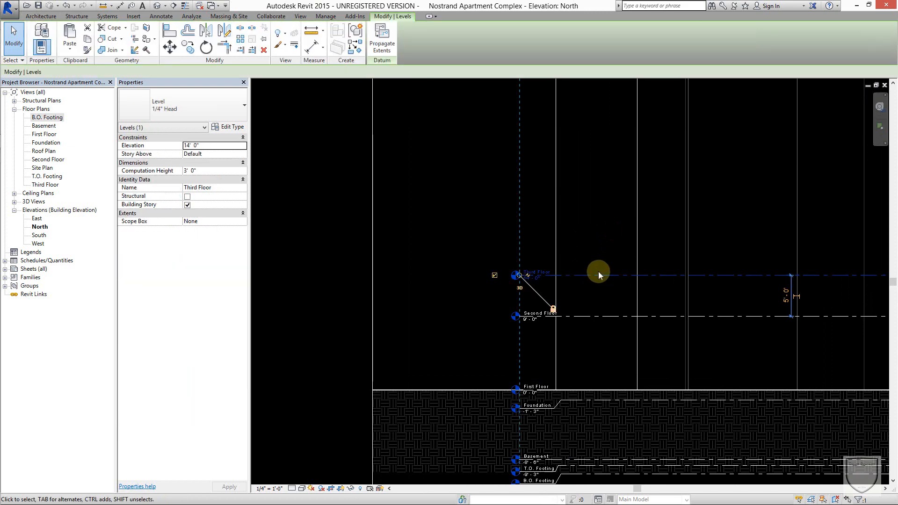
pyautogui.rightClick(598, 273)
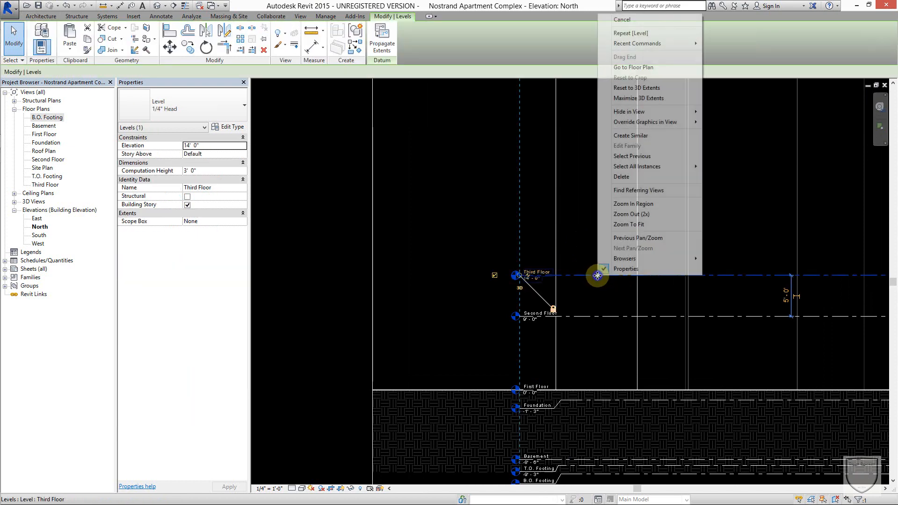
pyautogui.click(647, 134)
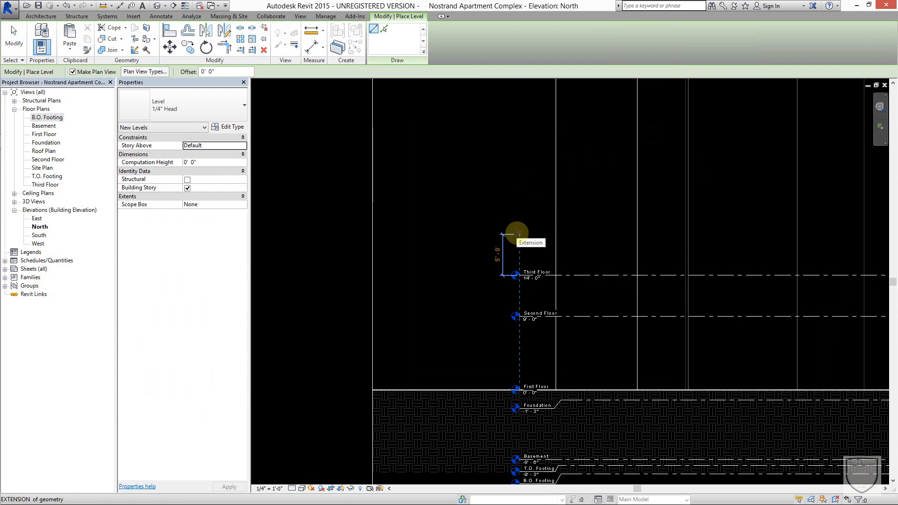
pyautogui.click(518, 233)
pyautogui.moveTo(741, 242); pyautogui.dragTo(394, 247, button='middle')
pyautogui.scroll(-1, 726, 232)
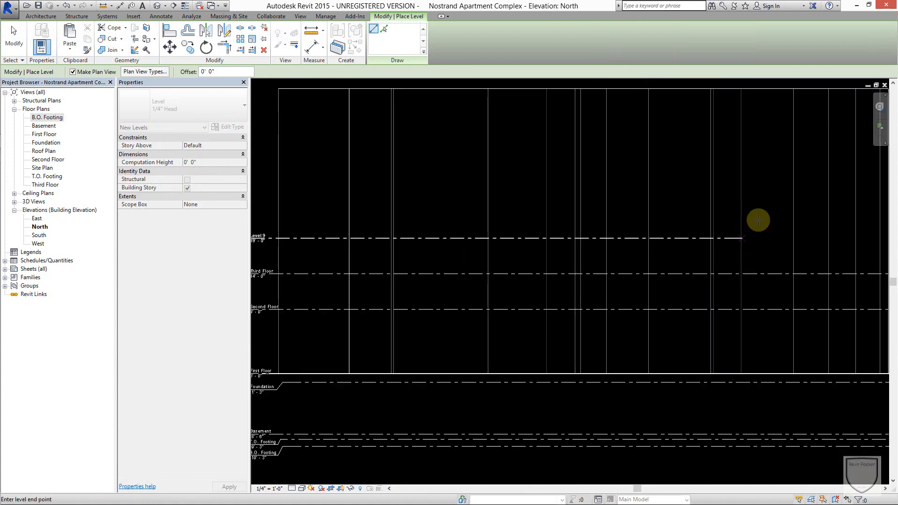
pyautogui.scroll(-5, 758, 219)
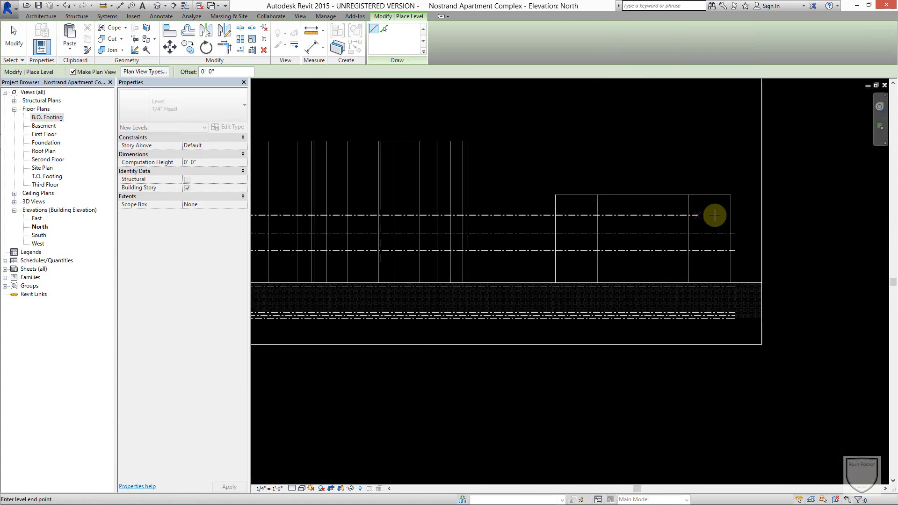
pyautogui.click(734, 215)
pyautogui.moveTo(527, 203); pyautogui.dragTo(819, 200, button='middle')
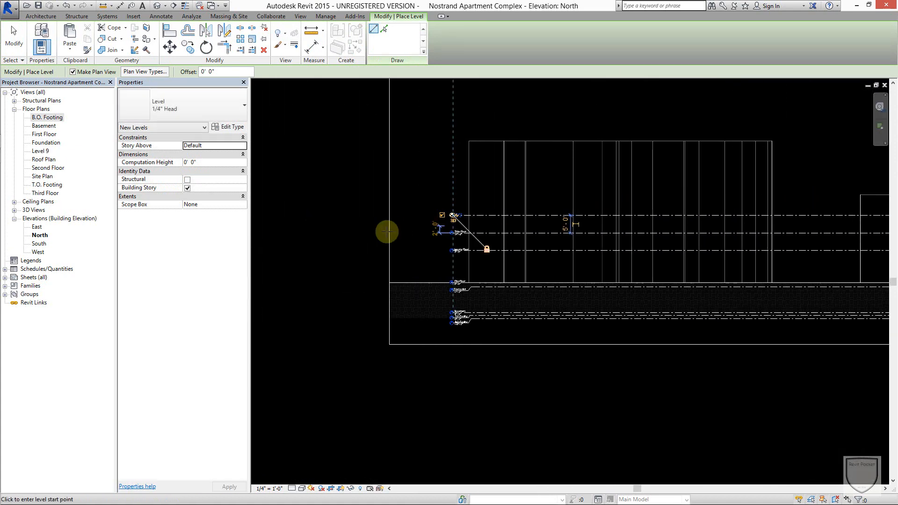
pyautogui.scroll(2, 420, 215)
pyautogui.press('Escape')
pyautogui.press('Escape')
# Rename the new level above Third Floor as Fourth Floor, and rename its corresponding views too.
pyautogui.scroll(2, 541, 176)
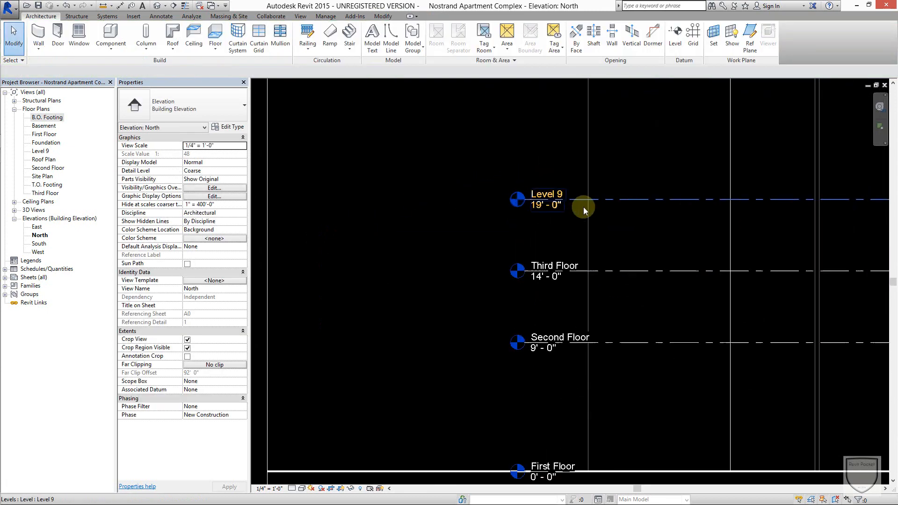
pyautogui.click(549, 195)
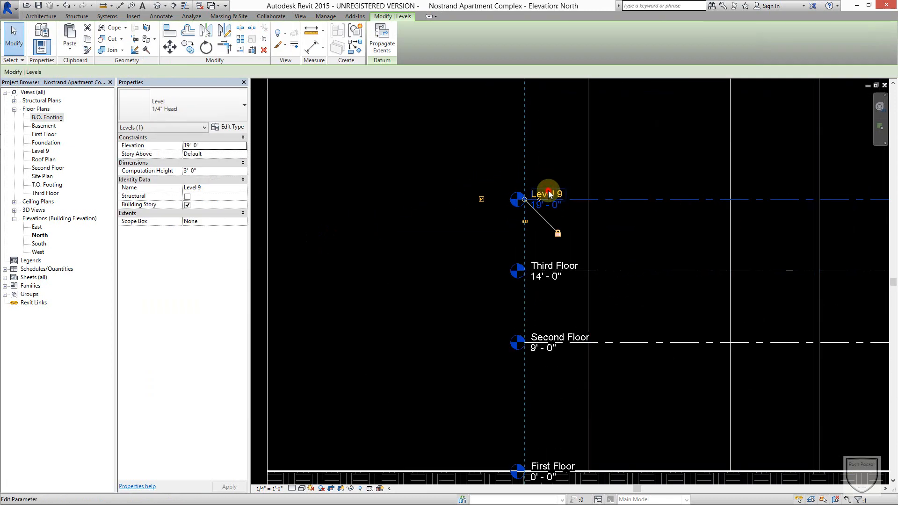
pyautogui.click(549, 194)
pyautogui.write('Th')
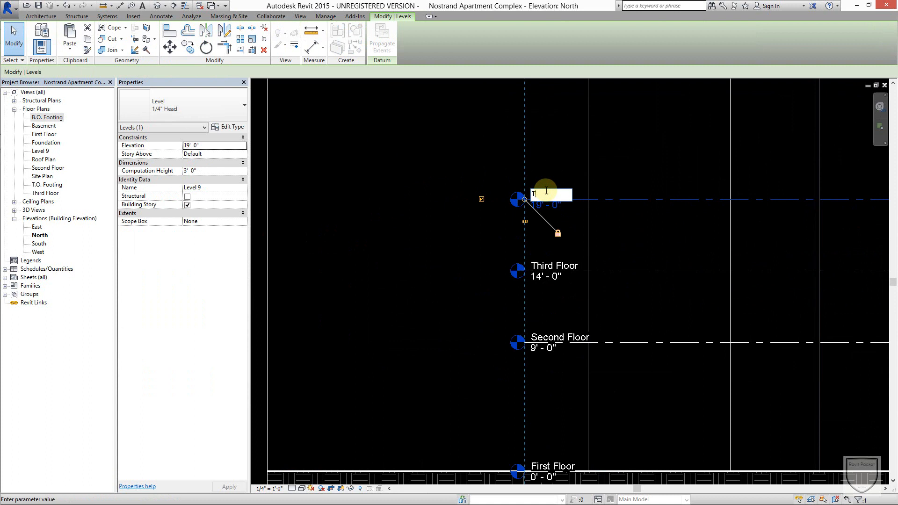
pyautogui.press('BackSpace')
pyautogui.write('Fourth Floor')
pyautogui.click(629, 148)
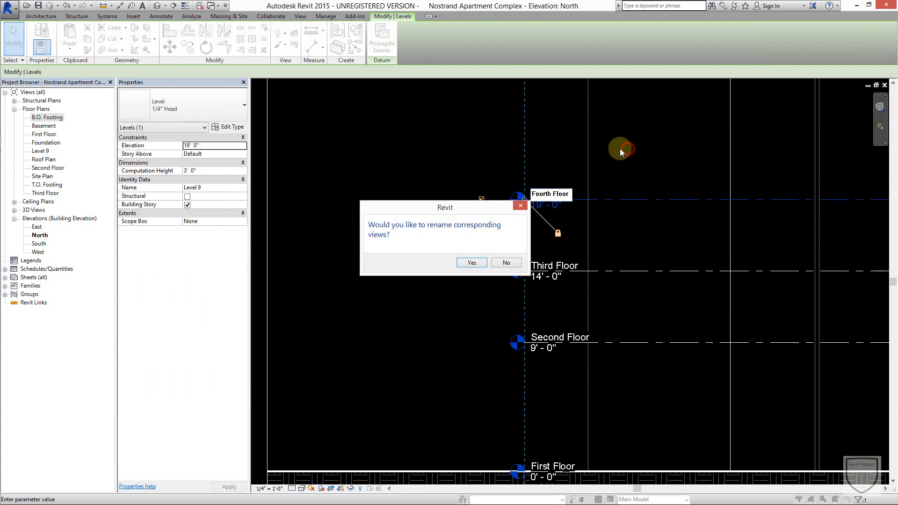
pyautogui.click(470, 263)
pyautogui.click(651, 133)
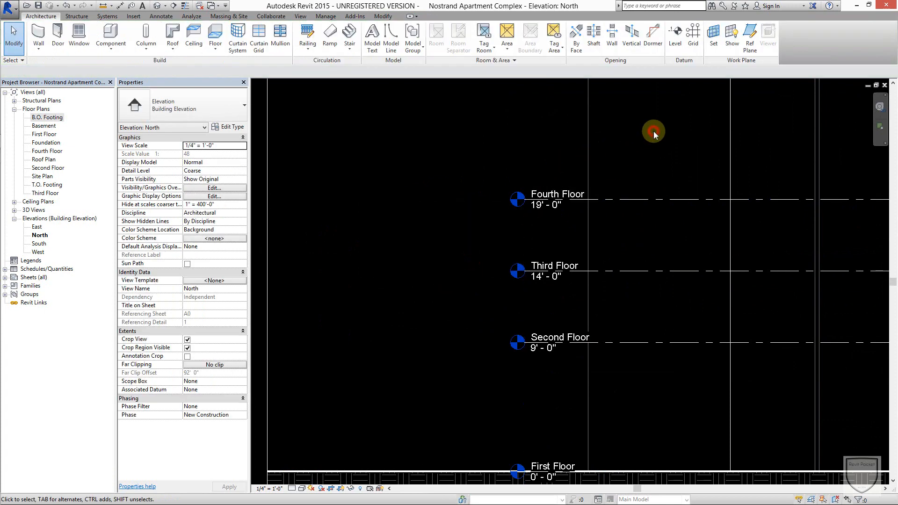
# Copy the Fourth Floor level straight up by 6' - 0".
pyautogui.scroll(-1, 627, 240)
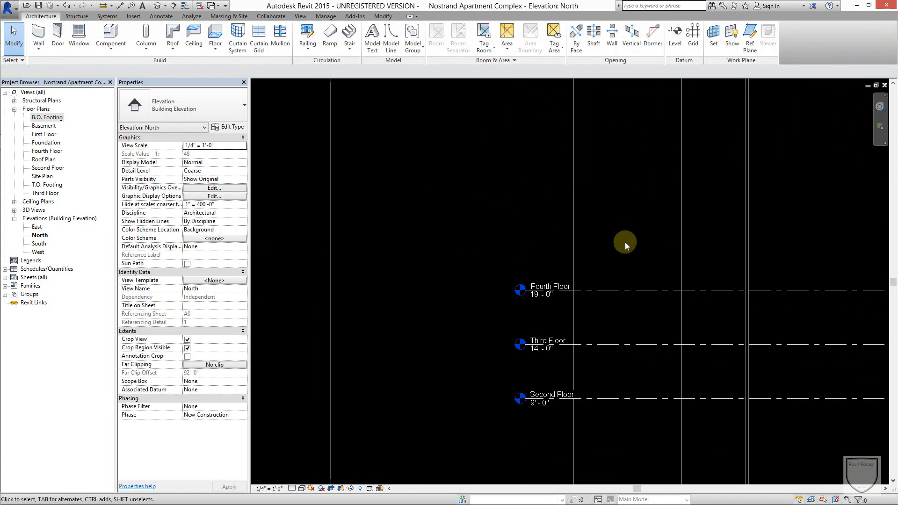
pyautogui.click(633, 289)
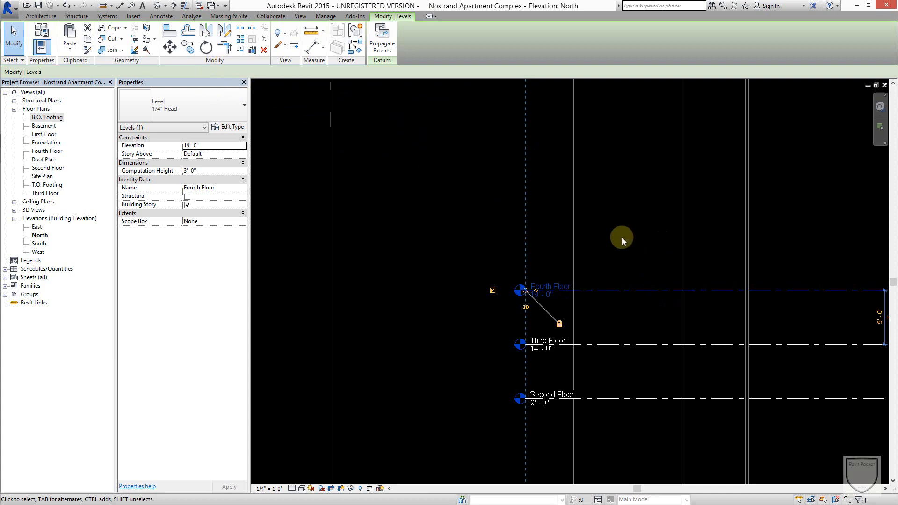
pyautogui.click(612, 209)
pyautogui.click(624, 290)
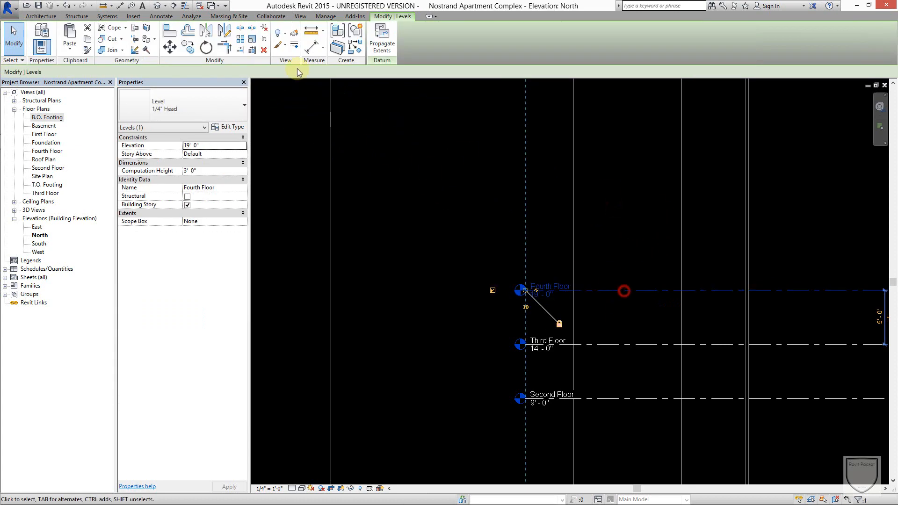
pyautogui.click(187, 47)
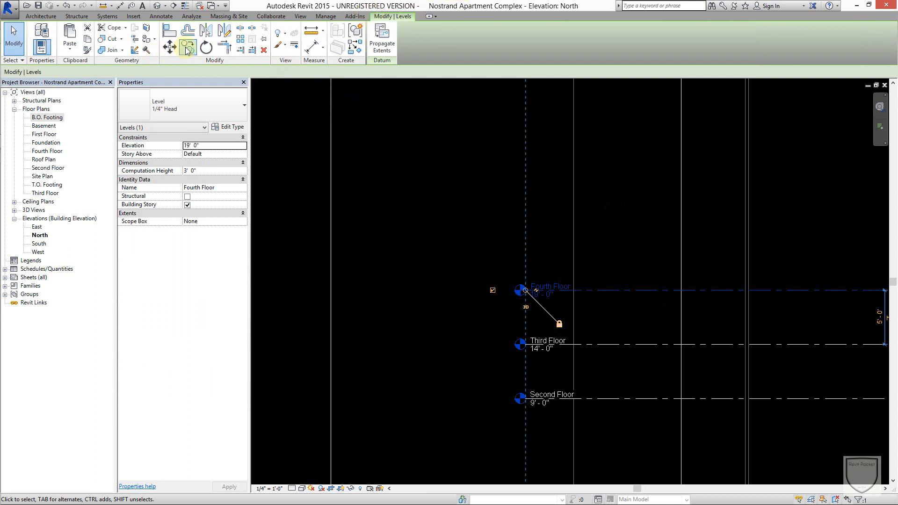
pyautogui.click(602, 290)
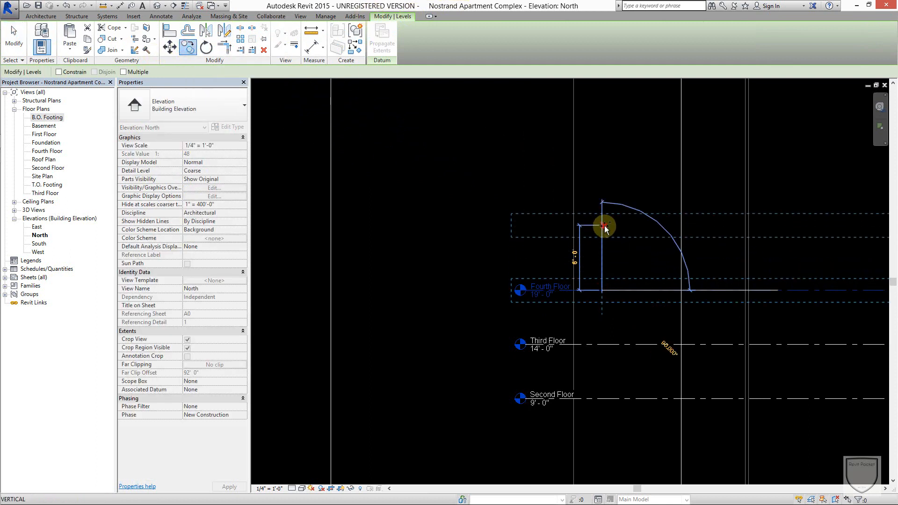
pyautogui.click(601, 226)
pyautogui.click(621, 249)
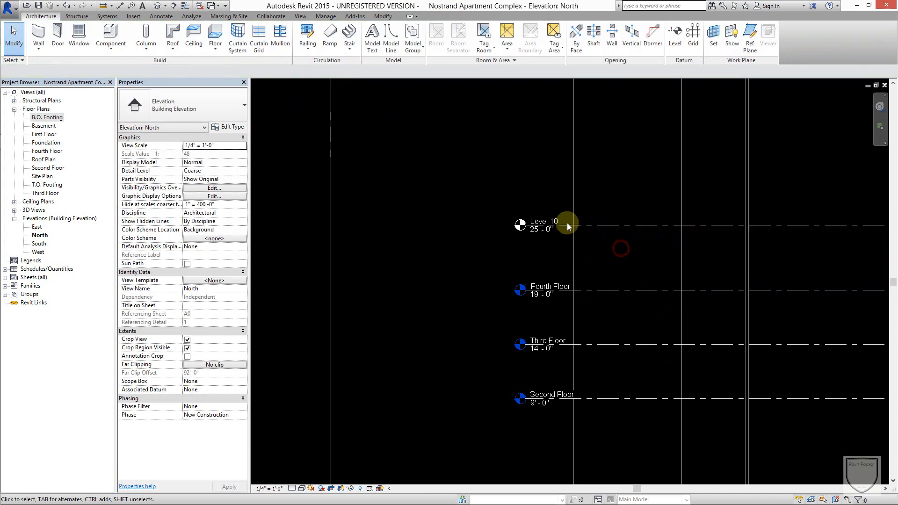
# Rename the copied level above Fourth Floor as Fifth Floor.
pyautogui.click(549, 220)
pyautogui.click(550, 220)
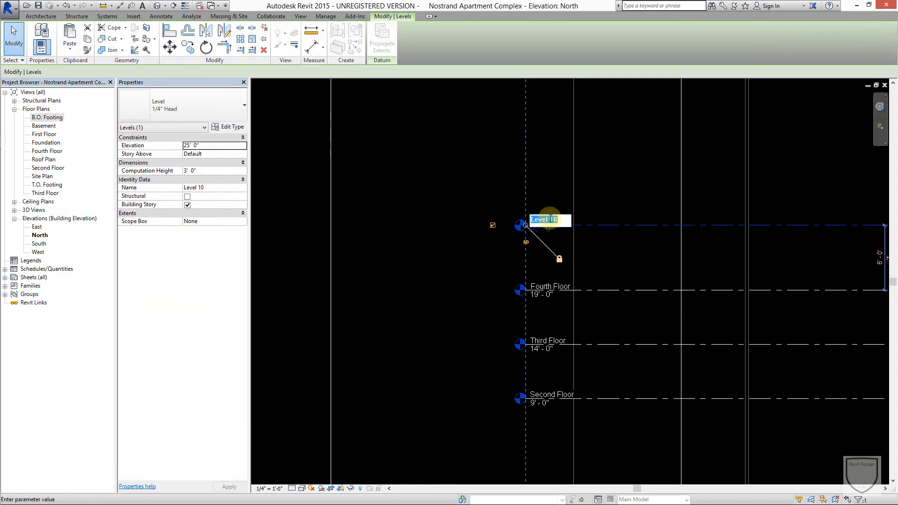
pyautogui.write('Fifth Floor')
pyautogui.click(599, 173)
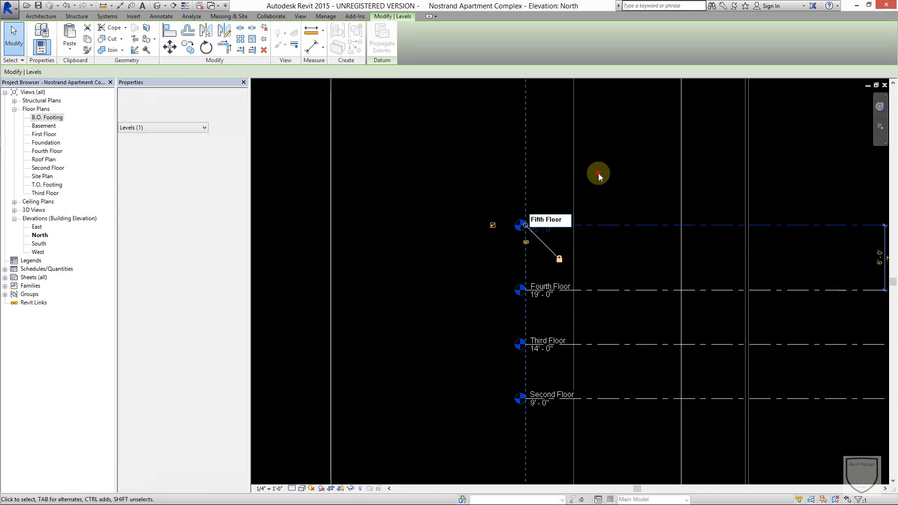
pyautogui.click(598, 173)
# Compare the Fifth Floor level's head with the levels below, and check the Fourth Floor and Third Floor entries among the floor plans.
pyautogui.scroll(3, 595, 274)
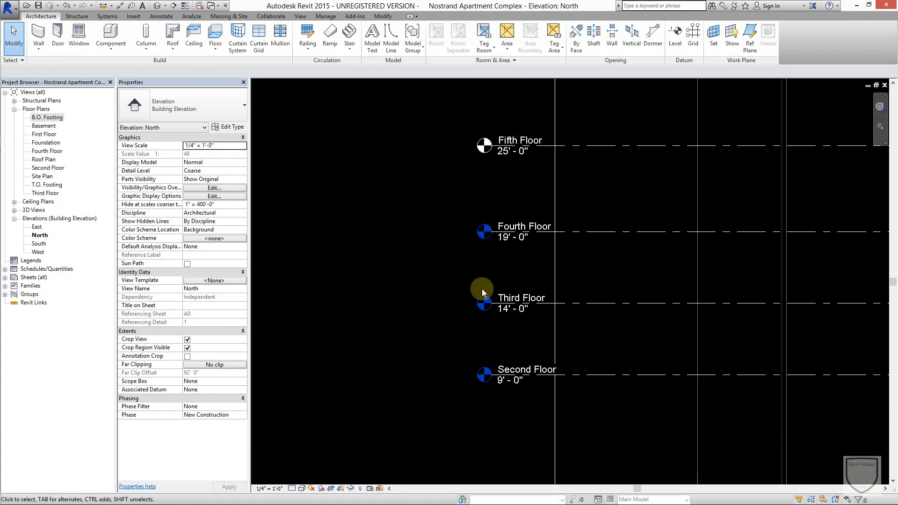
pyautogui.click(441, 245)
pyautogui.click(610, 164)
pyautogui.click(612, 145)
pyautogui.scroll(-1, 618, 157)
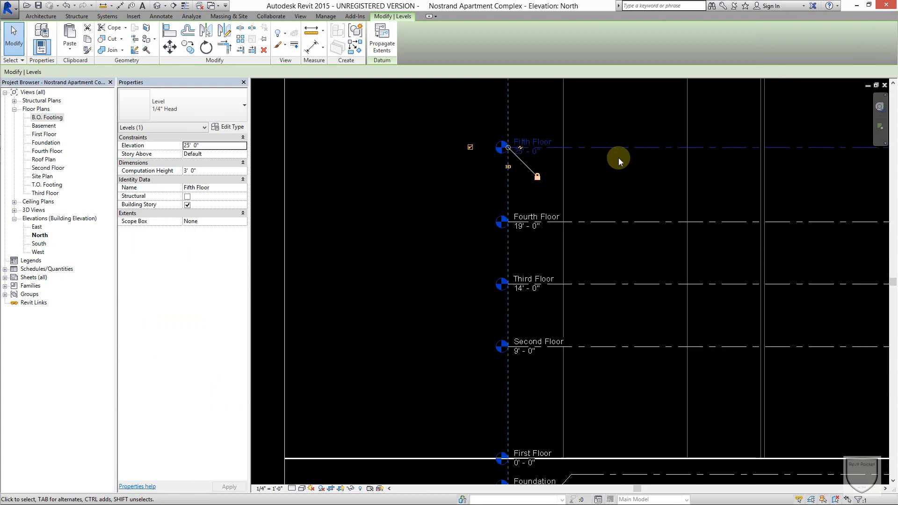
pyautogui.moveTo(618, 157); pyautogui.dragTo(630, 221, button='middle')
pyautogui.click(630, 220)
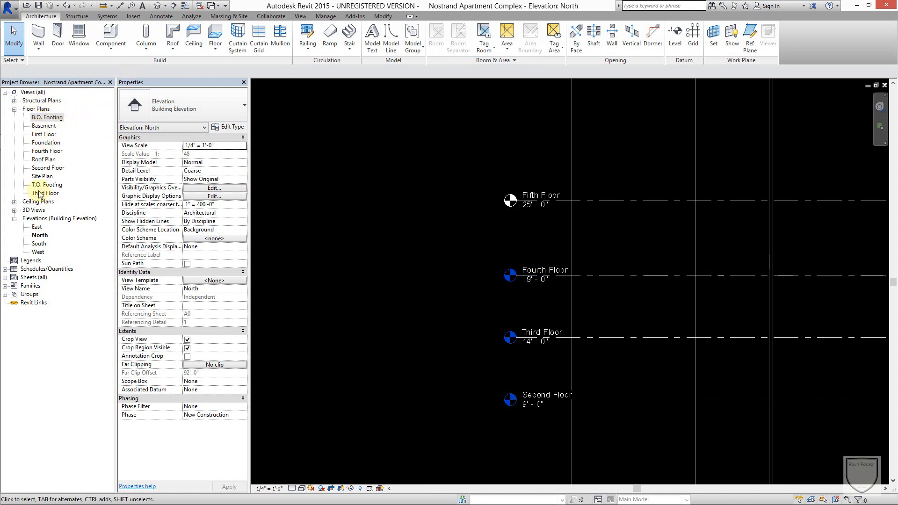
pyautogui.click(53, 152)
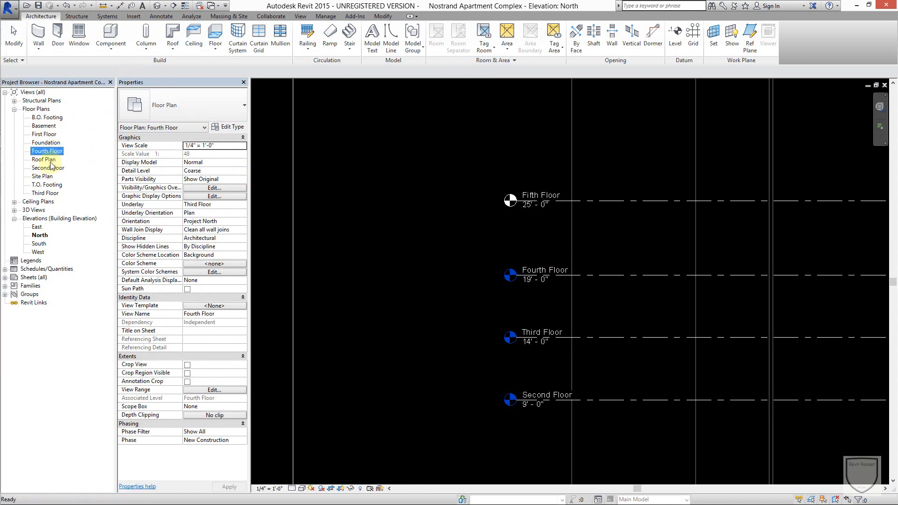
pyautogui.click(47, 194)
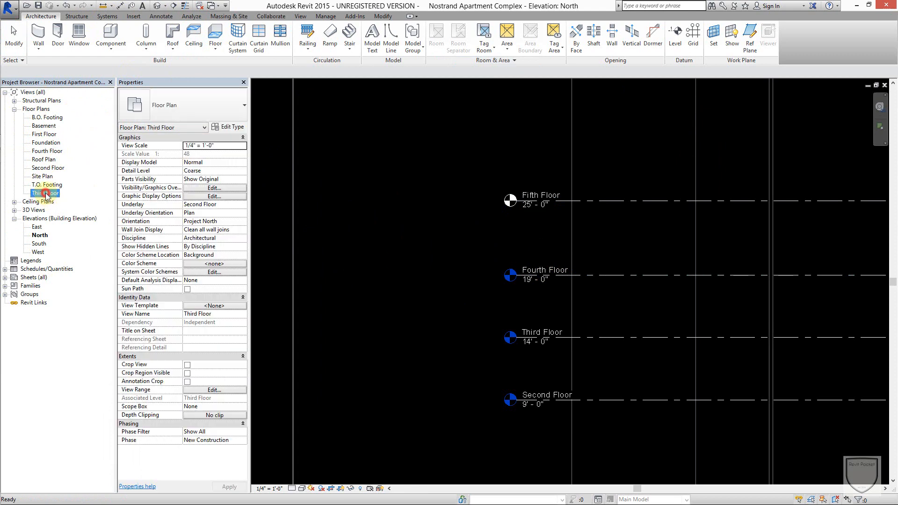
pyautogui.click(387, 223)
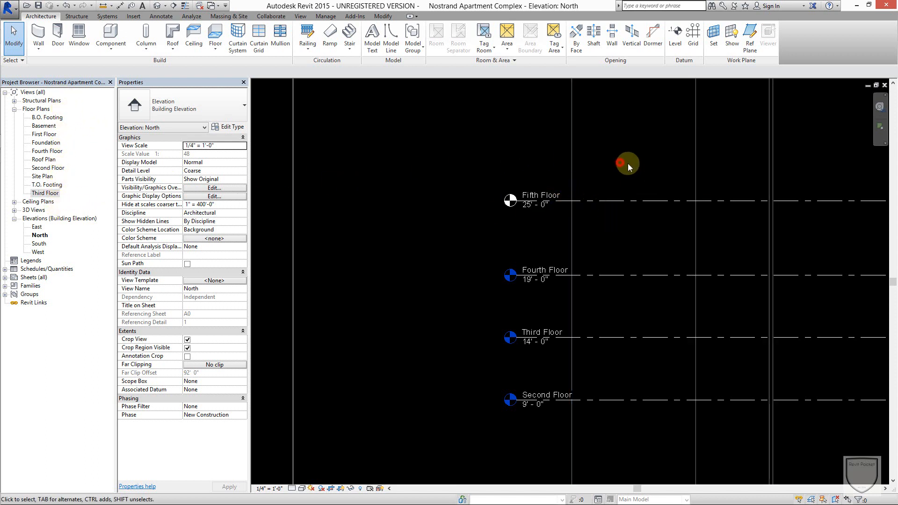
pyautogui.scroll(-1, 628, 162)
pyautogui.moveTo(630, 163); pyautogui.dragTo(643, 220, button='middle')
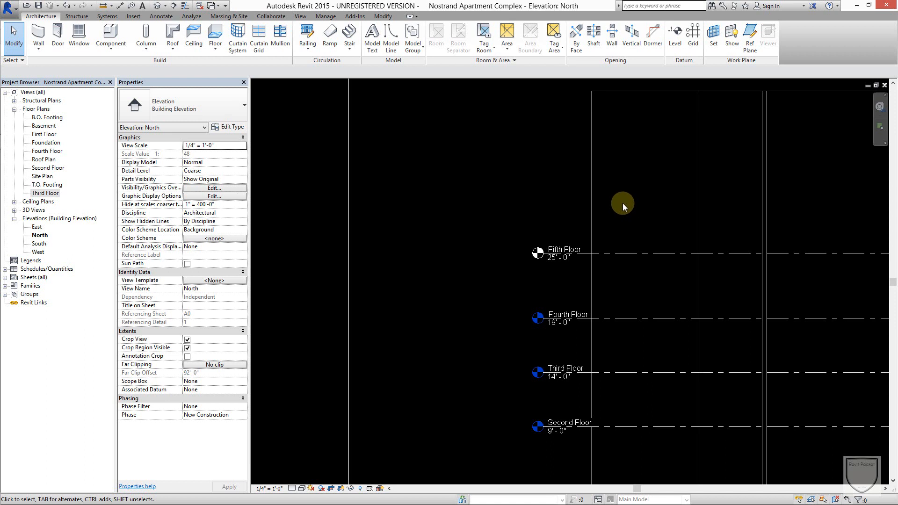
pyautogui.scroll(-3, 633, 194)
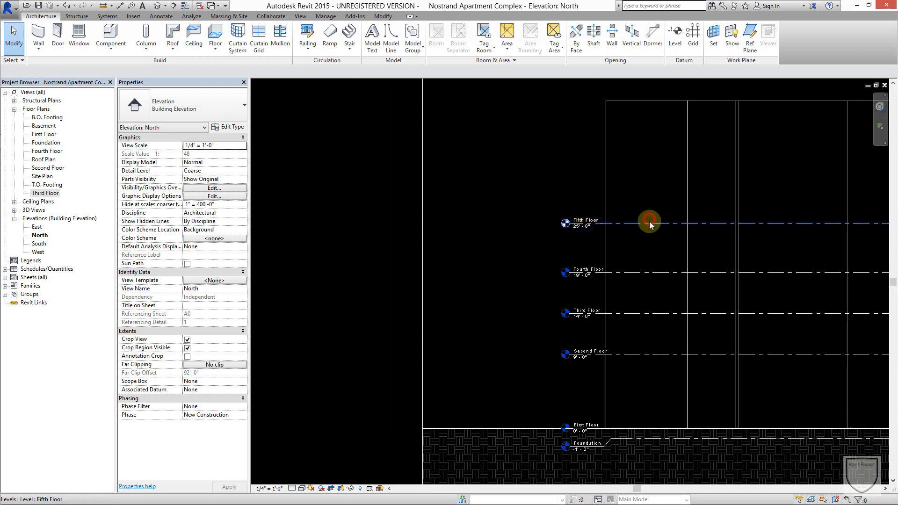
pyautogui.click(649, 223)
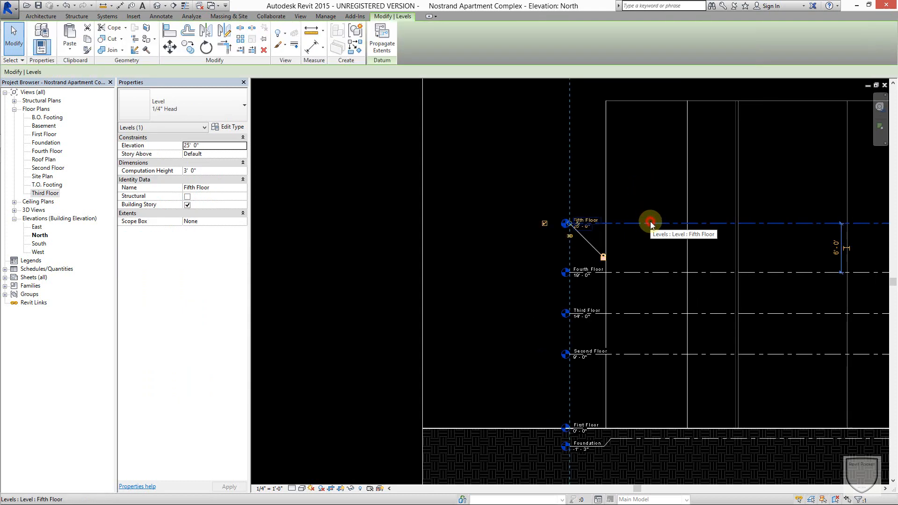
pyautogui.click(663, 191)
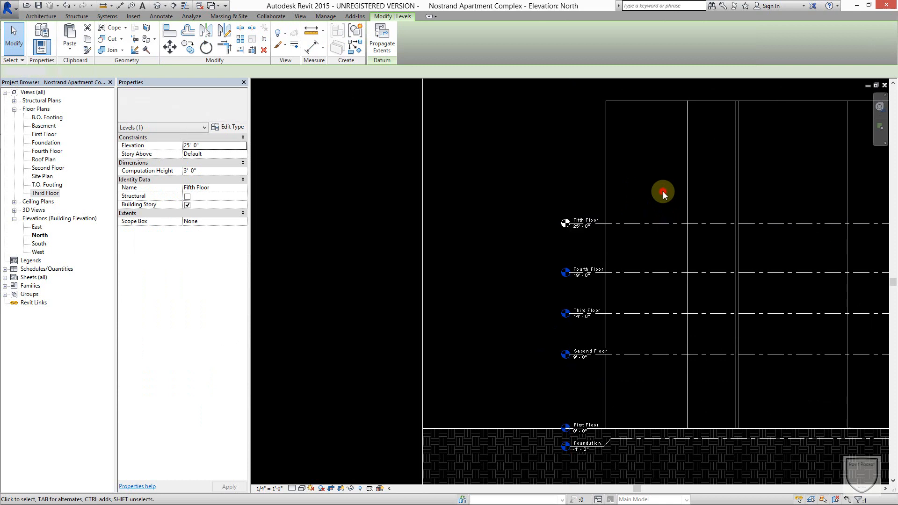
# Create a floor plan view for the Fifth Floor level without duplicating existing views, and return to the North elevation.
pyautogui.click(301, 17)
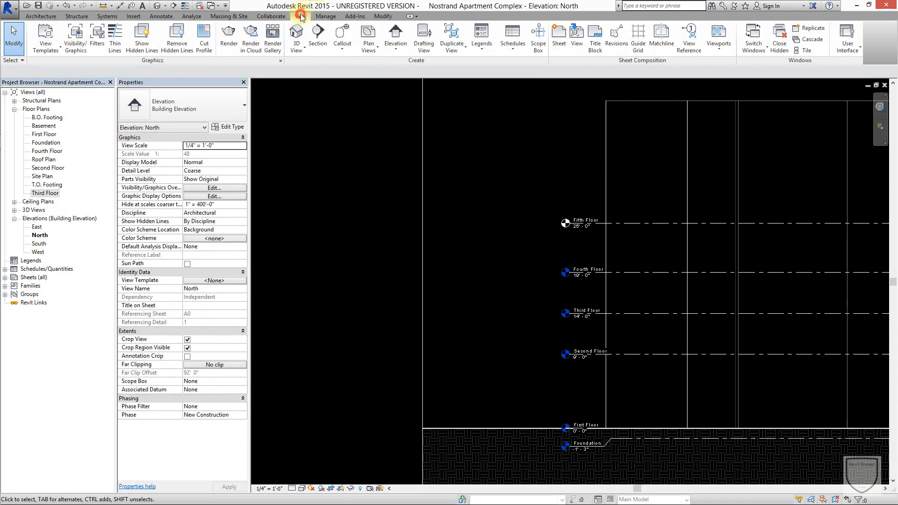
pyautogui.click(370, 51)
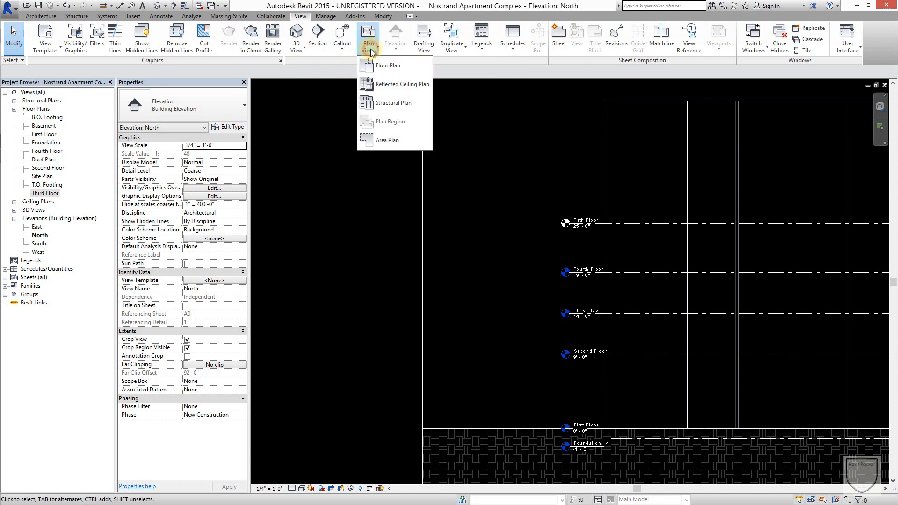
pyautogui.click(380, 66)
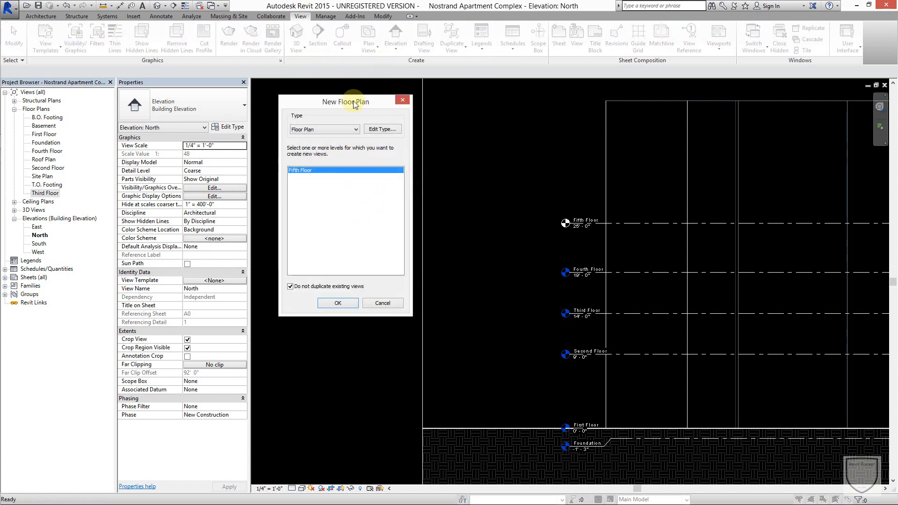
pyautogui.moveTo(354, 103); pyautogui.dragTo(428, 110)
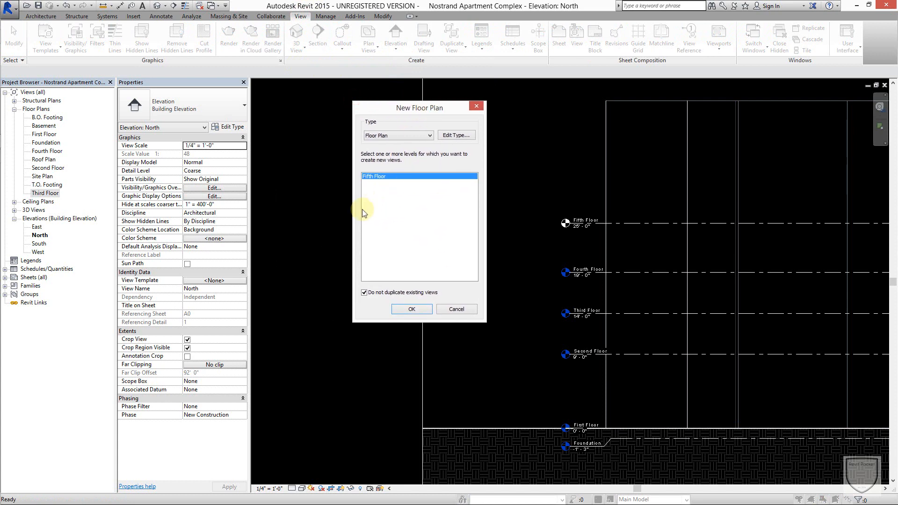
pyautogui.click(368, 295)
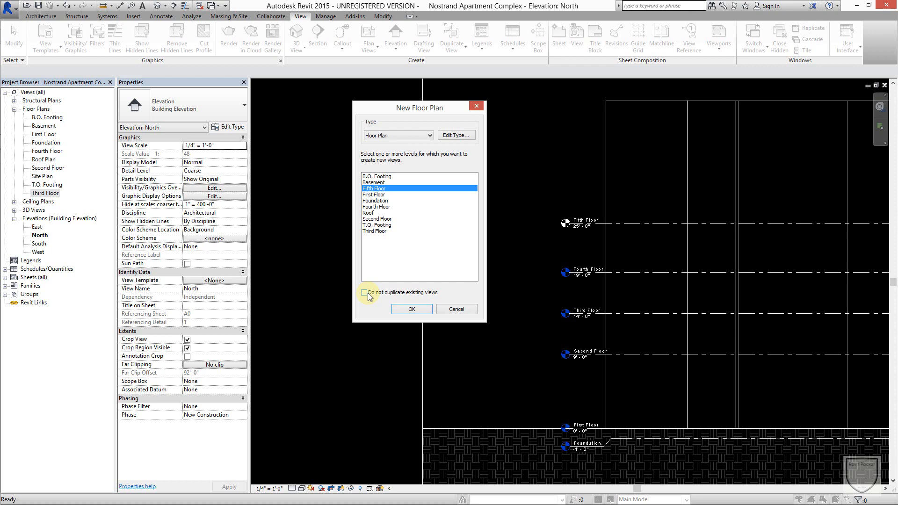
pyautogui.click(369, 295)
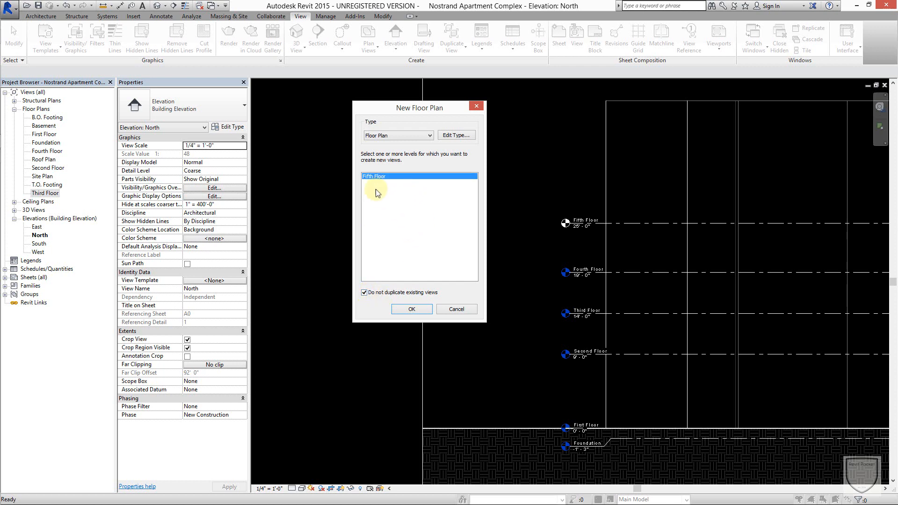
pyautogui.click(413, 309)
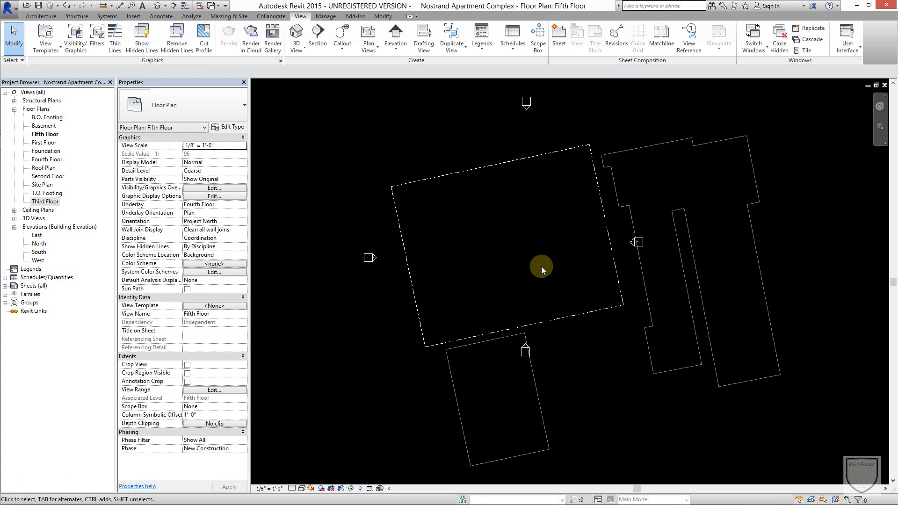
pyautogui.click(884, 86)
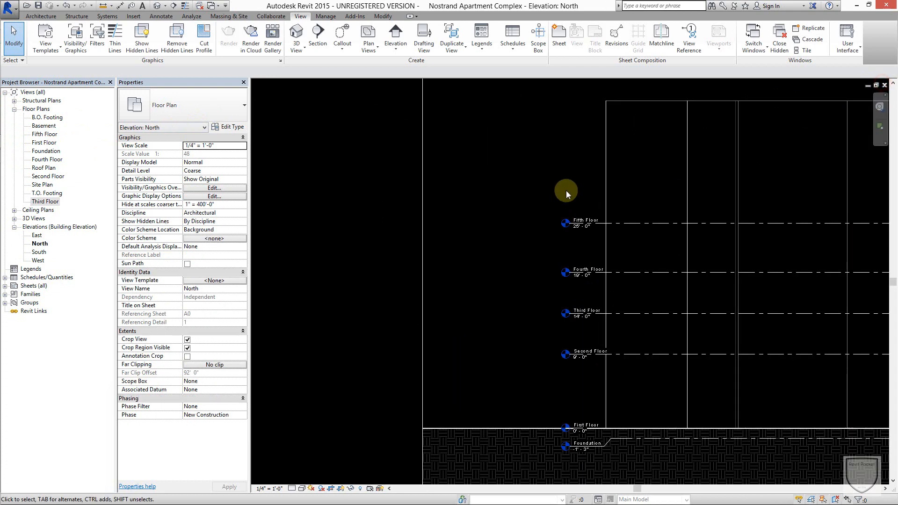
# Examine the Fifth Floor level's head and the spacing of the levels stacked below it in the North elevation.
pyautogui.click(567, 189)
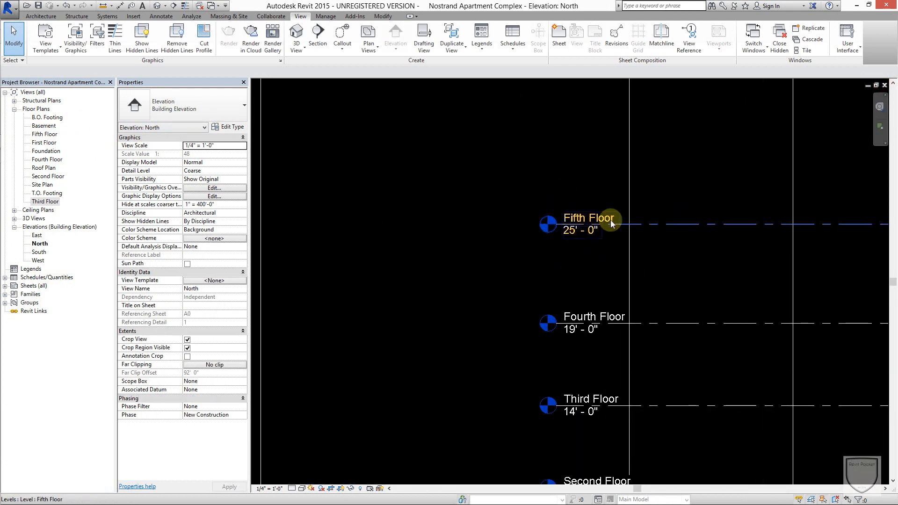
pyautogui.scroll(-5, 689, 258)
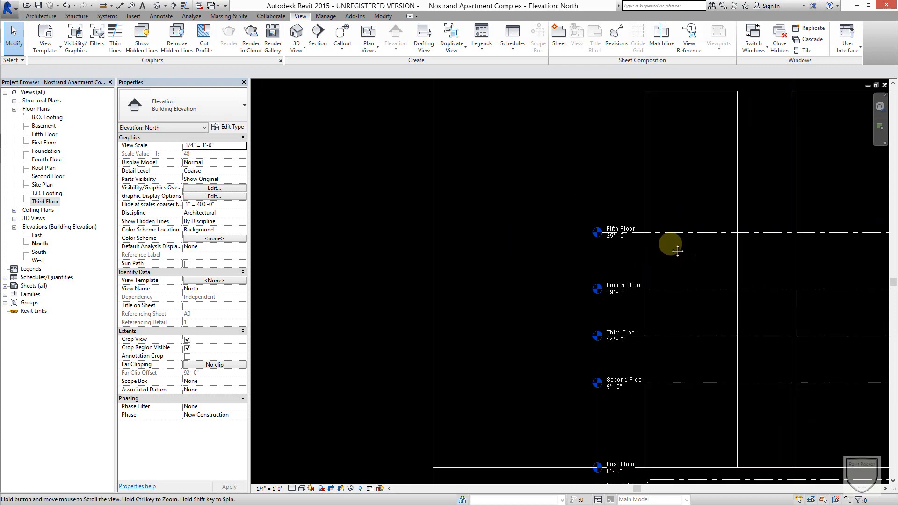
pyautogui.scroll(-3, 565, 133)
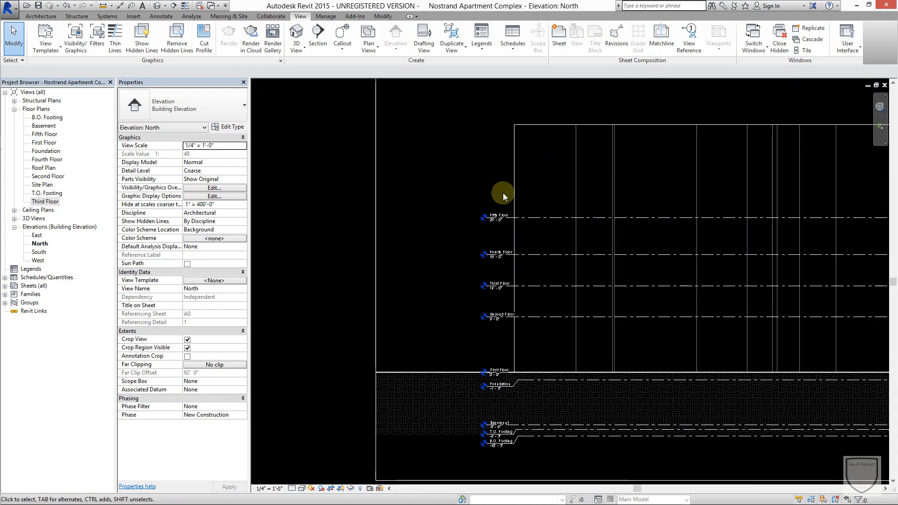
pyautogui.scroll(-1, 540, 196)
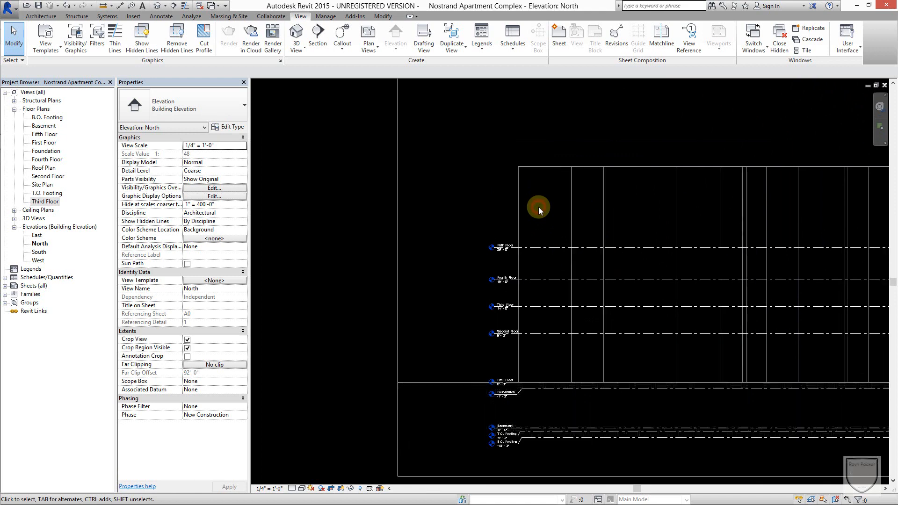
pyautogui.moveTo(538, 207); pyautogui.dragTo(513, 244, button='middle')
pyautogui.scroll(-3, 516, 248)
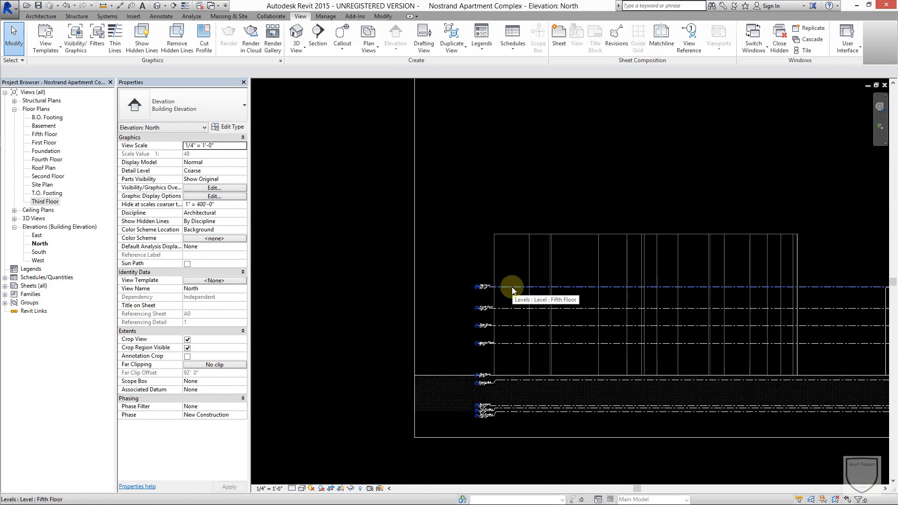
pyautogui.click(511, 198)
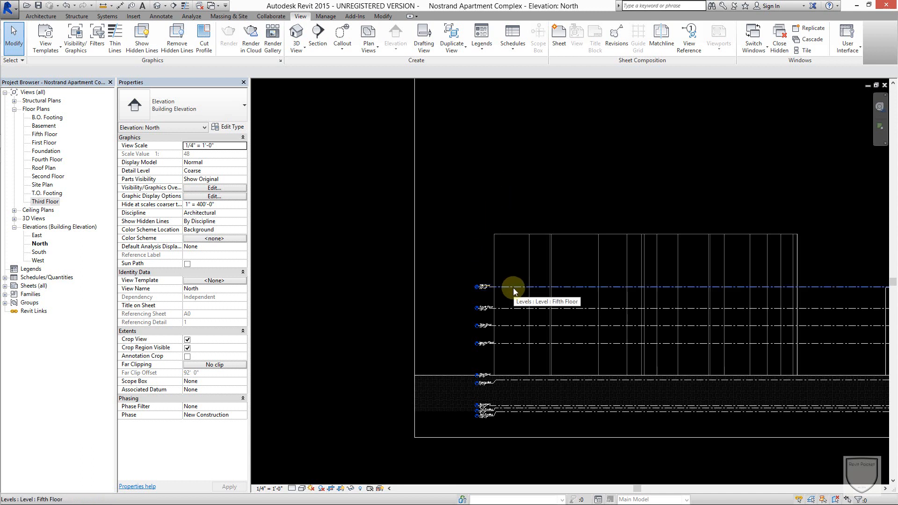
pyautogui.scroll(2, 514, 275)
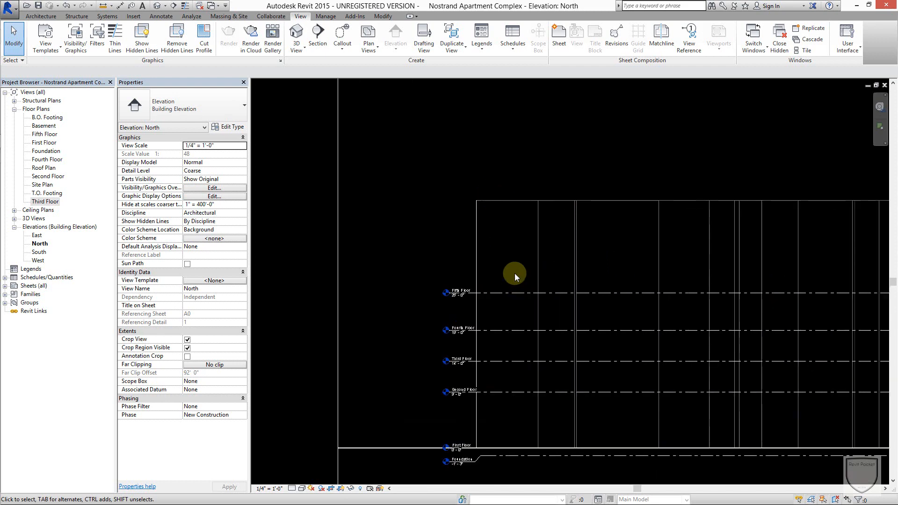
pyautogui.moveTo(513, 276); pyautogui.dragTo(538, 214, button='middle')
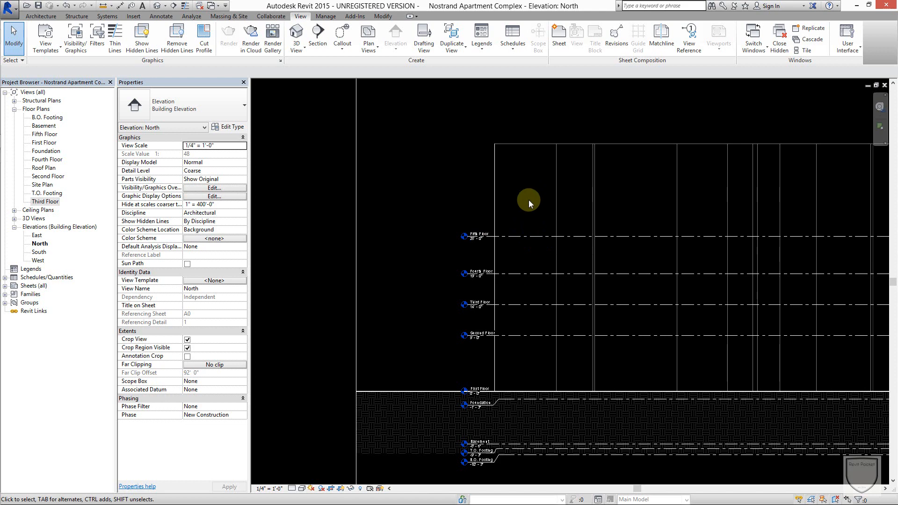
# Array the Fifth Floor level straight up as a grouped linear array of 10 levels, spaced about 9' - 6" apart.
pyautogui.click(520, 237)
pyautogui.scroll(2, 536, 187)
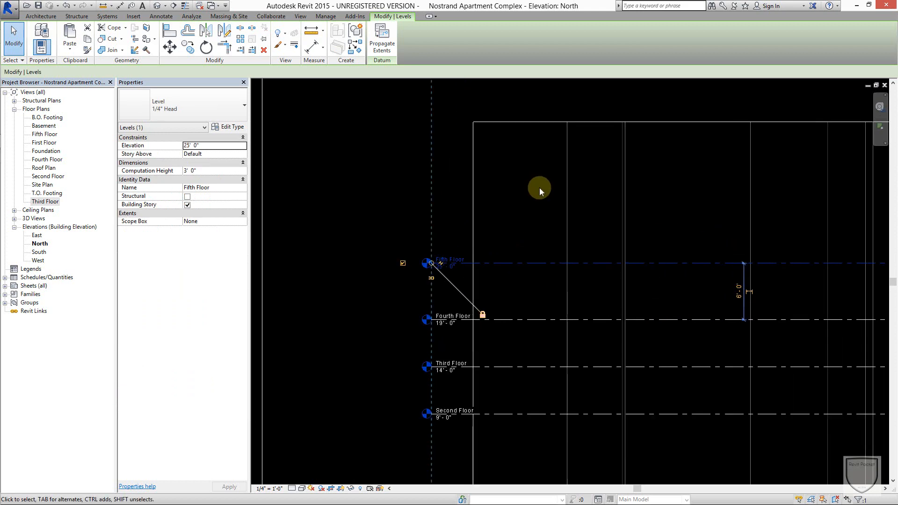
pyautogui.moveTo(539, 187); pyautogui.dragTo(607, 234, button='middle')
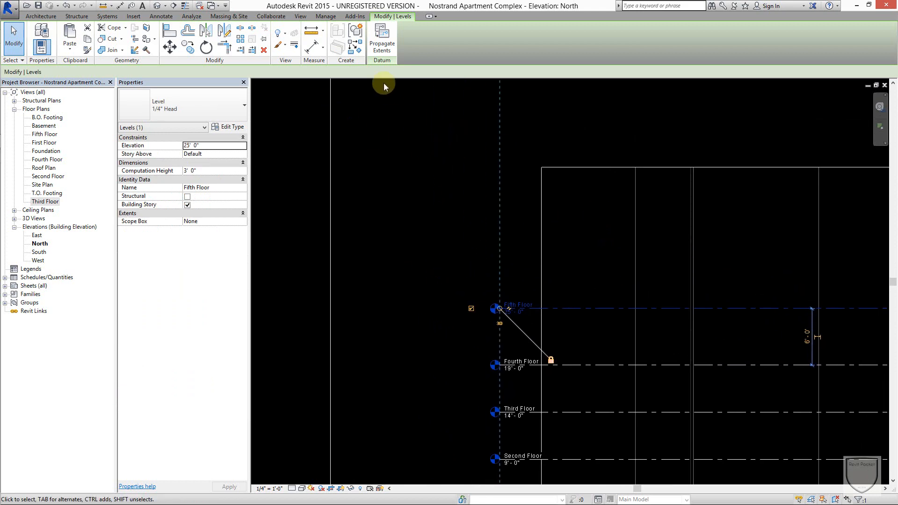
pyautogui.click(245, 42)
pyautogui.click(519, 310)
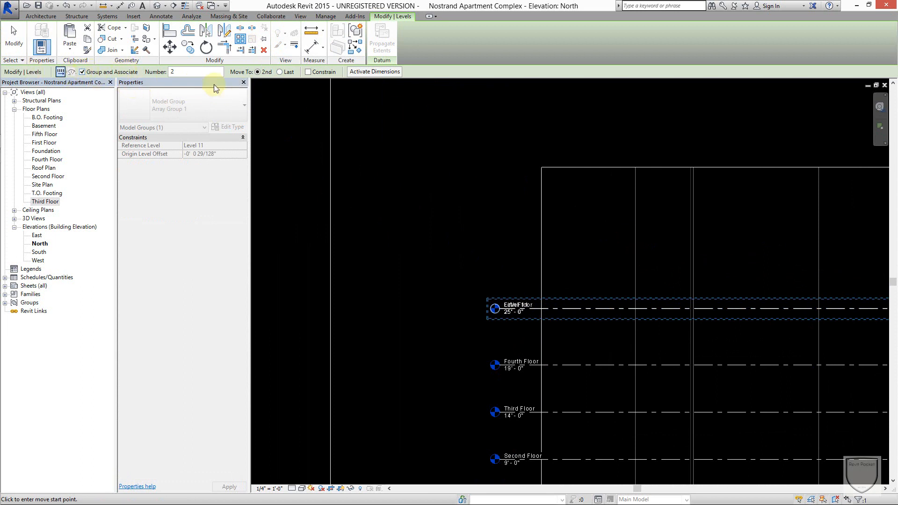
pyautogui.doubleClick(189, 72)
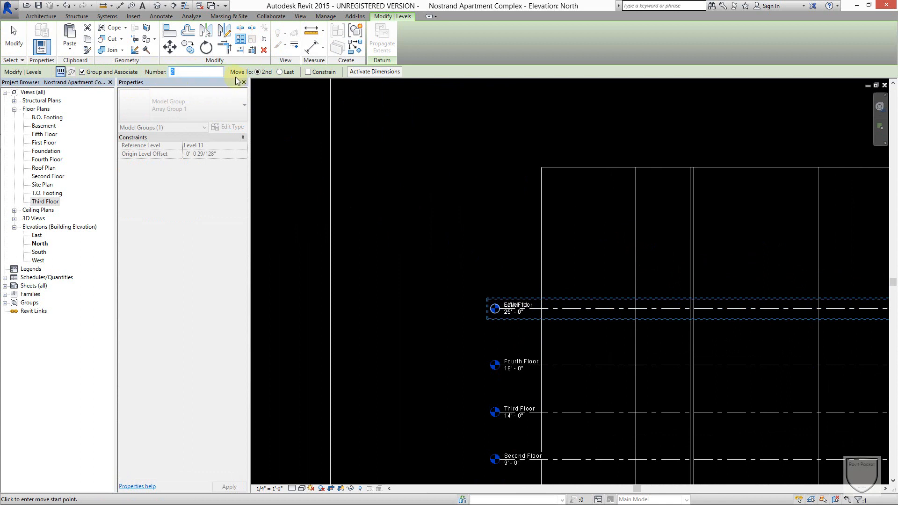
pyautogui.write('10')
pyautogui.click(561, 308)
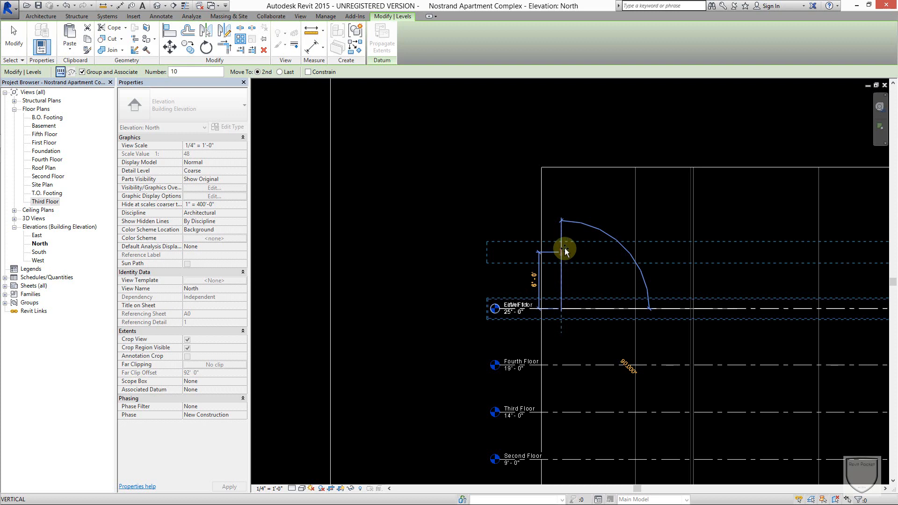
pyautogui.click(564, 220)
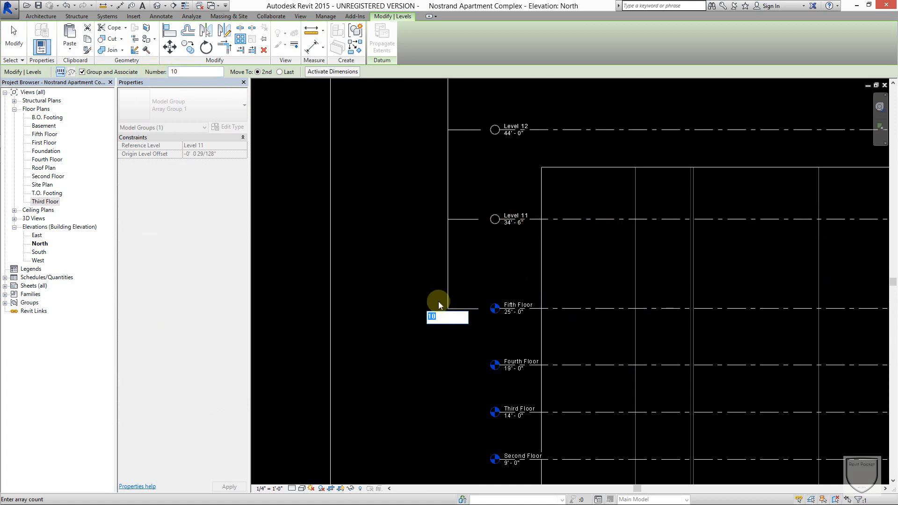
pyautogui.press('Return')
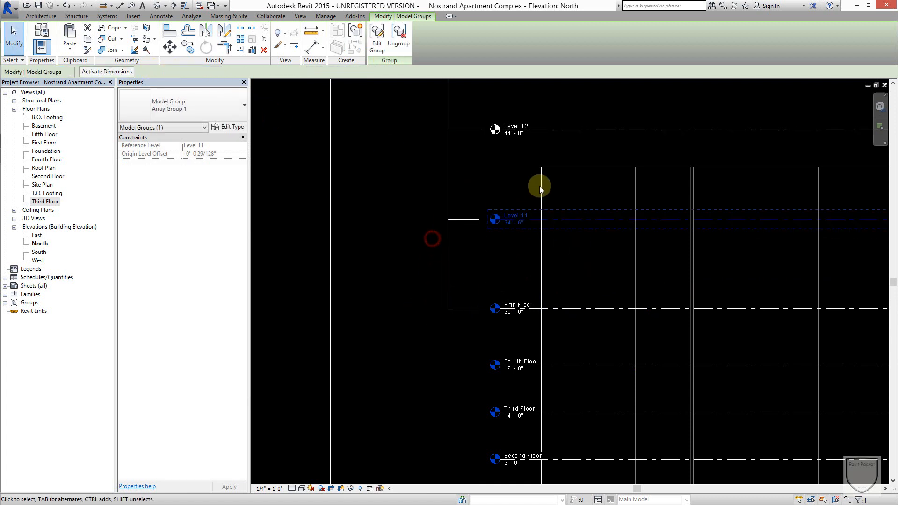
# Examine the arrayed levels above Fifth Floor and the array's item count label.
pyautogui.scroll(-3, 556, 173)
pyautogui.moveTo(579, 196); pyautogui.dragTo(565, 304, button='middle')
pyautogui.scroll(-2, 565, 245)
pyautogui.moveTo(560, 155); pyautogui.dragTo(525, 124, button='middle')
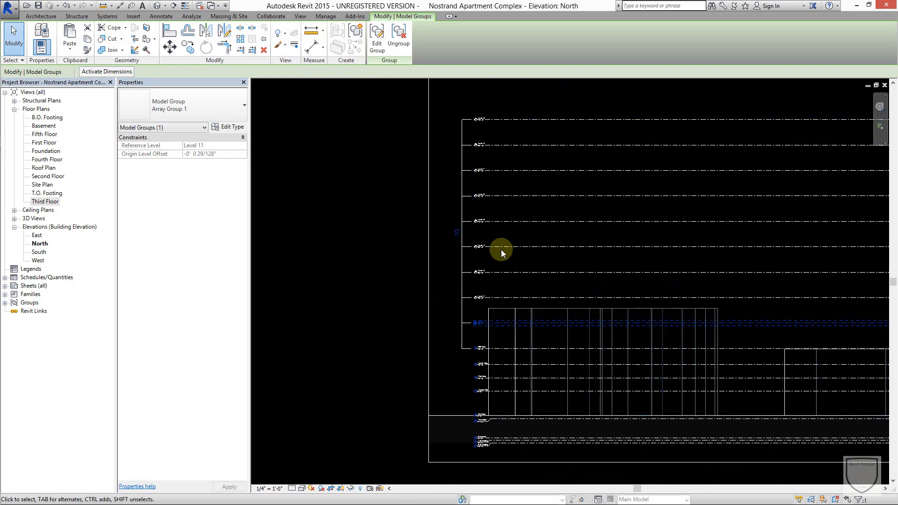
pyautogui.scroll(2, 474, 129)
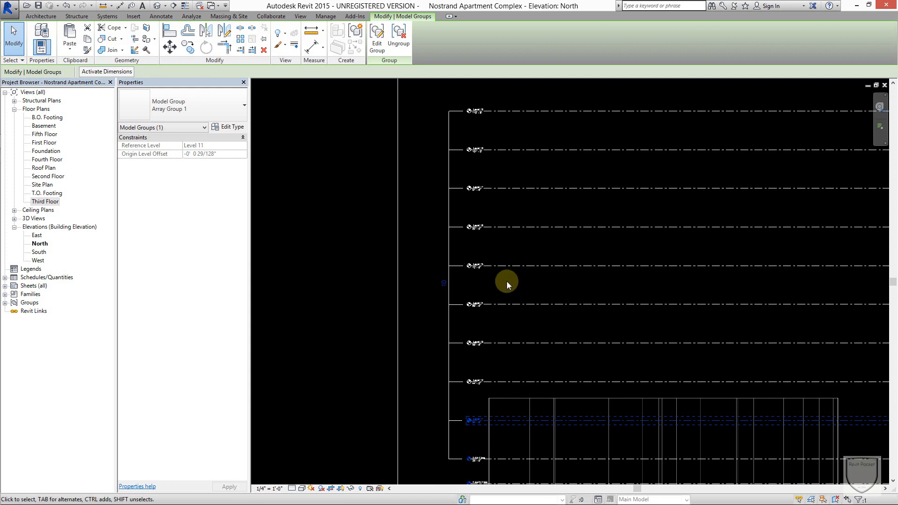
pyautogui.click(443, 284)
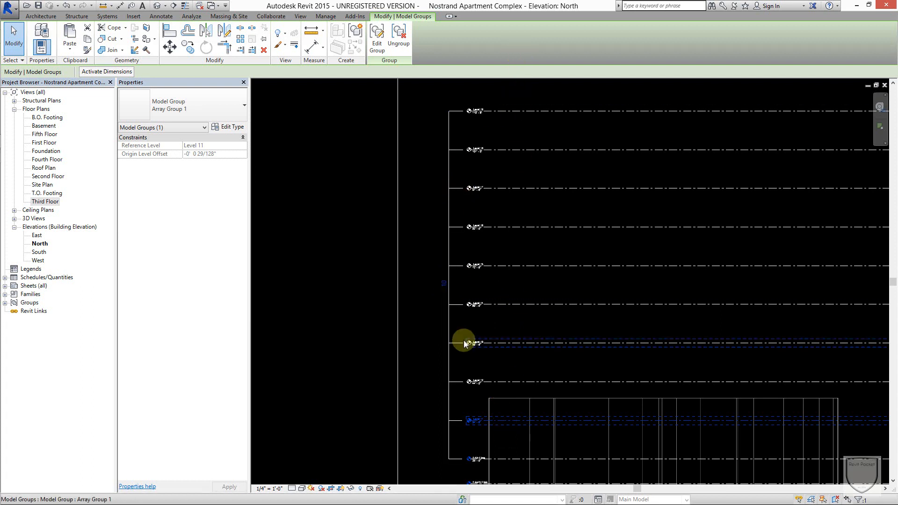
pyautogui.scroll(2, 450, 287)
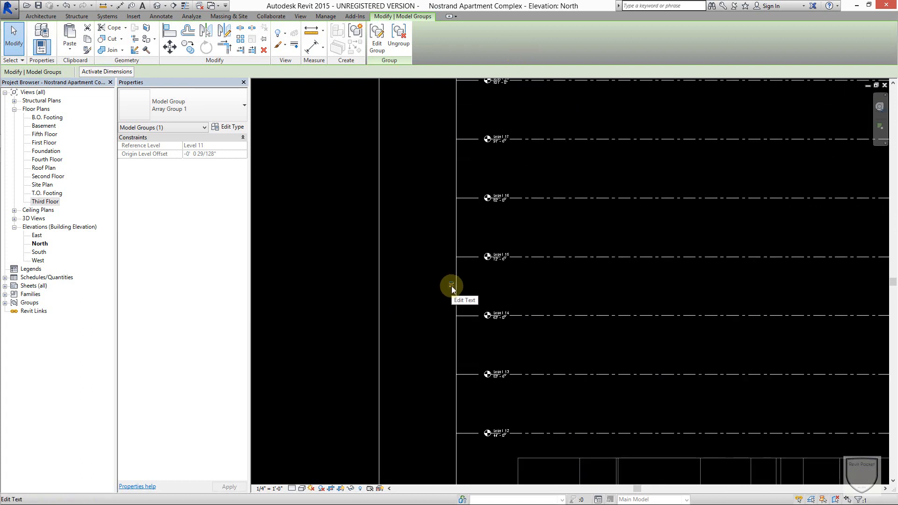
pyautogui.click(539, 290)
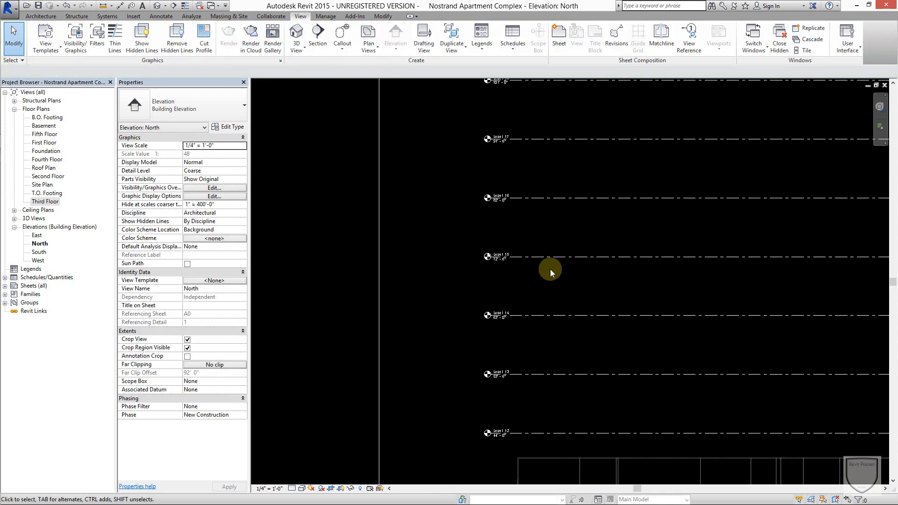
pyautogui.scroll(-2, 552, 266)
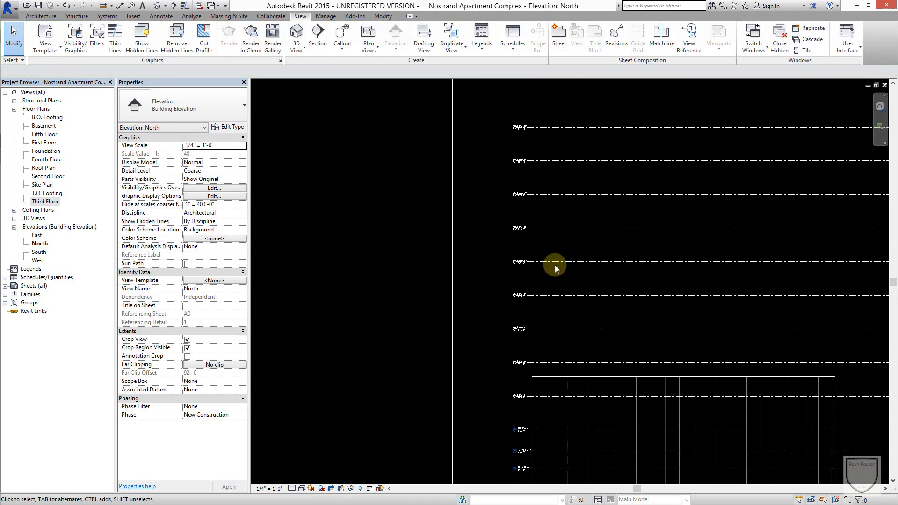
# Set the level array's item count to 15 and check the extended stack of levels.
pyautogui.click(573, 161)
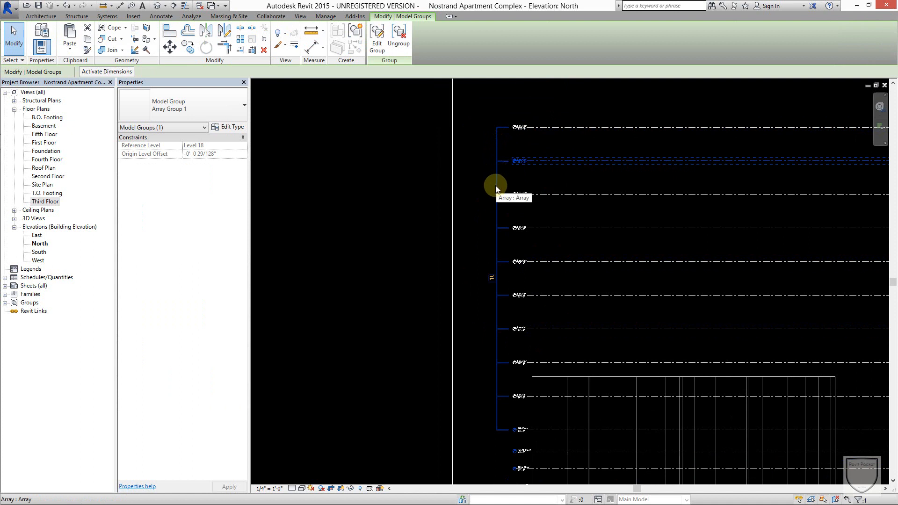
pyautogui.scroll(2, 494, 279)
pyautogui.click(492, 280)
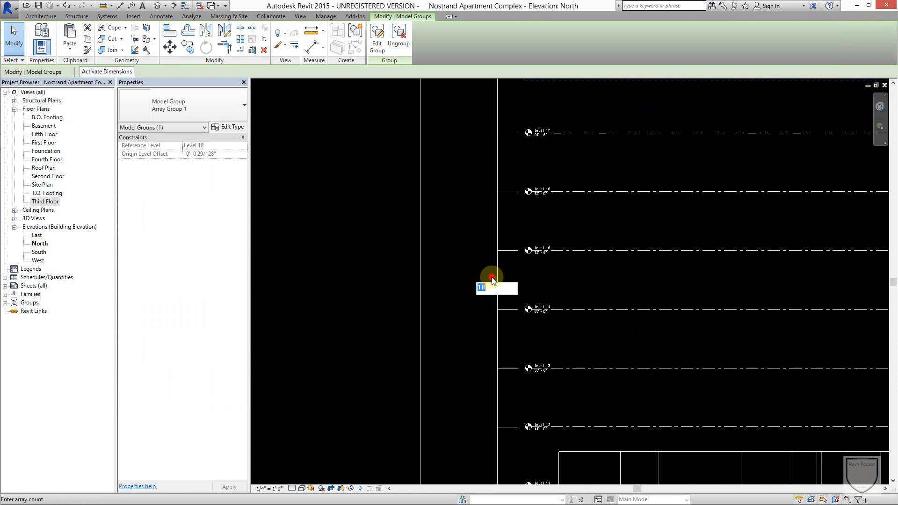
pyautogui.write('15')
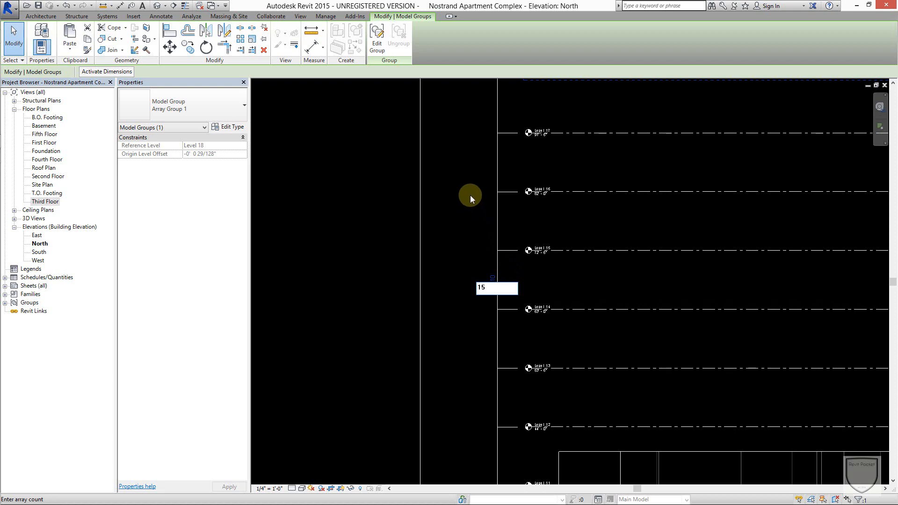
pyautogui.press('Return')
pyautogui.scroll(-1, 519, 163)
pyautogui.scroll(-4, 563, 142)
pyautogui.scroll(2, 519, 301)
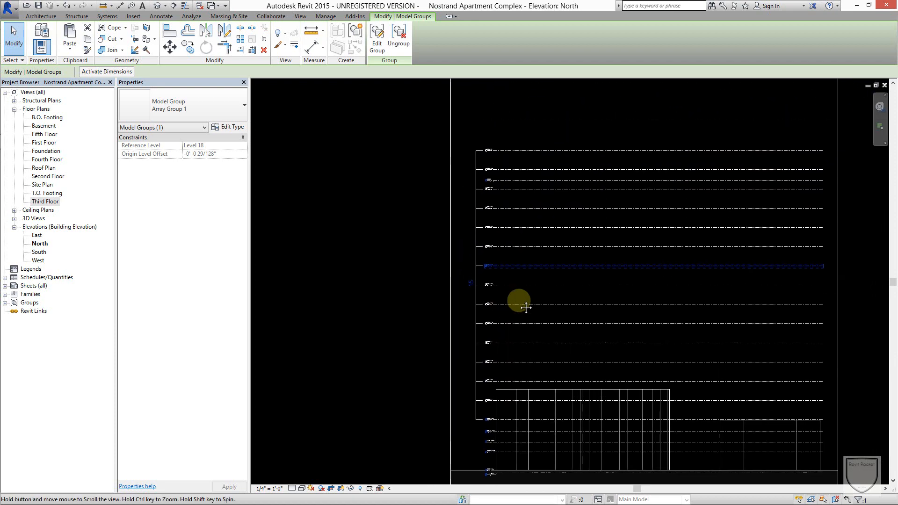
pyautogui.scroll(-1, 466, 282)
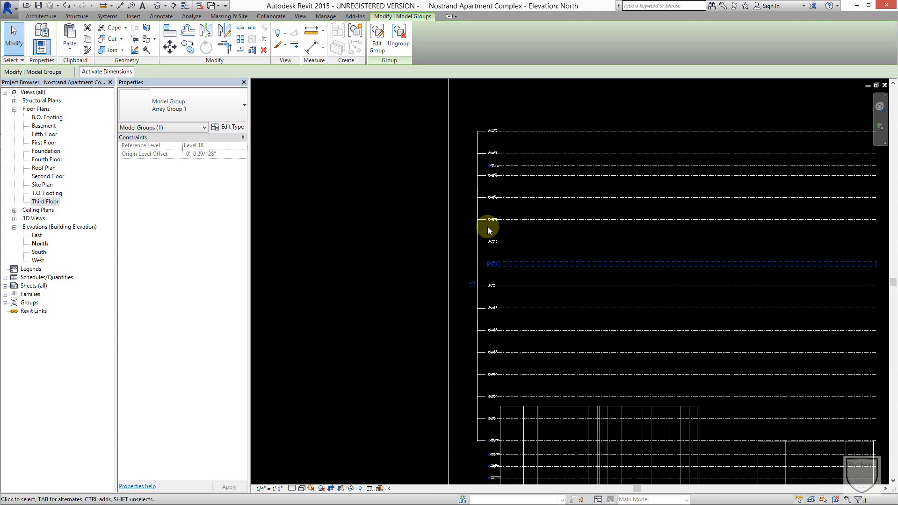
pyautogui.scroll(1, 488, 222)
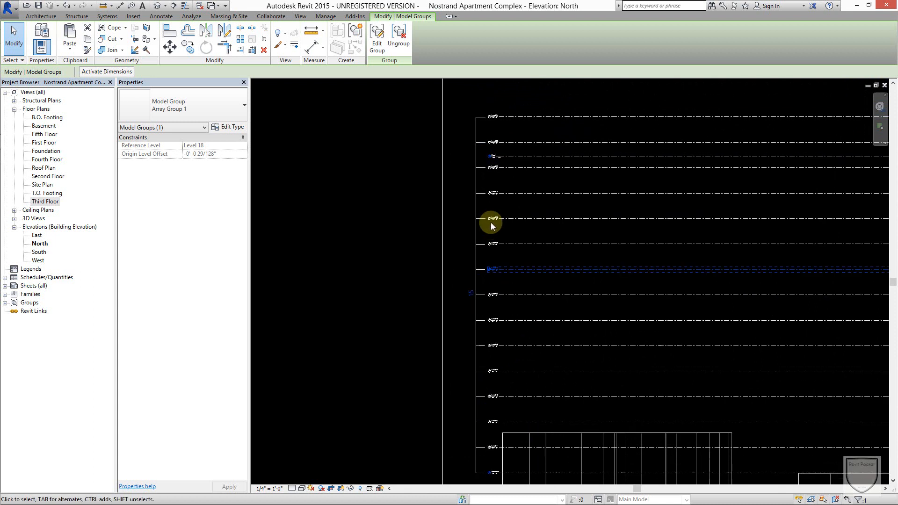
# Try an item count of 11 for the level array and settle on 12.
pyautogui.click(469, 296)
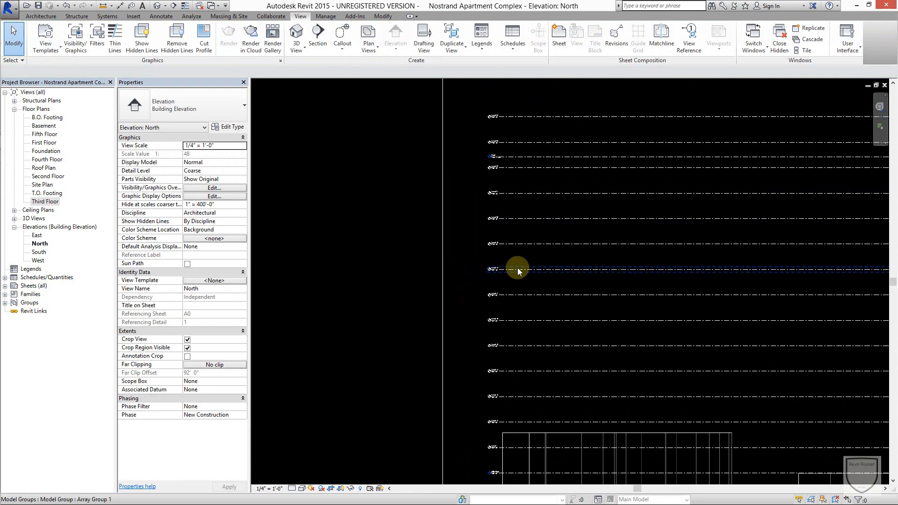
pyautogui.click(517, 267)
pyautogui.click(471, 293)
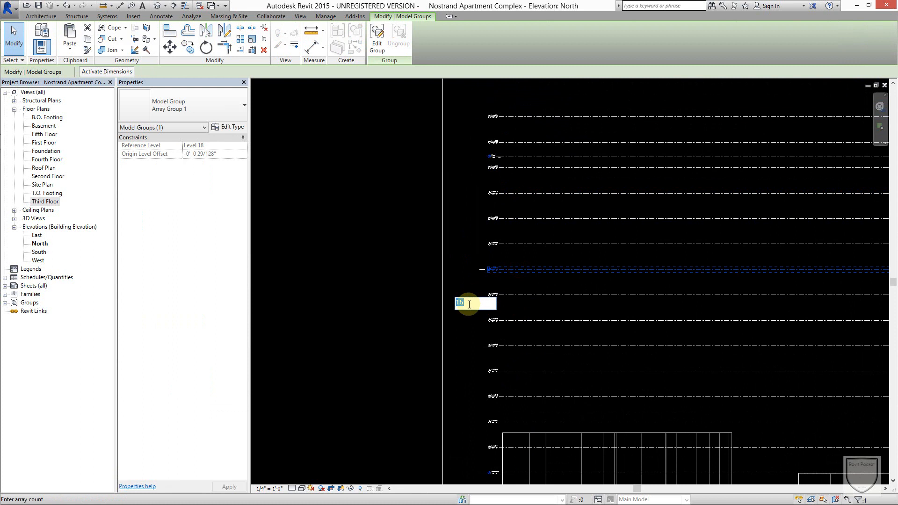
pyautogui.write('11')
pyautogui.press('Return')
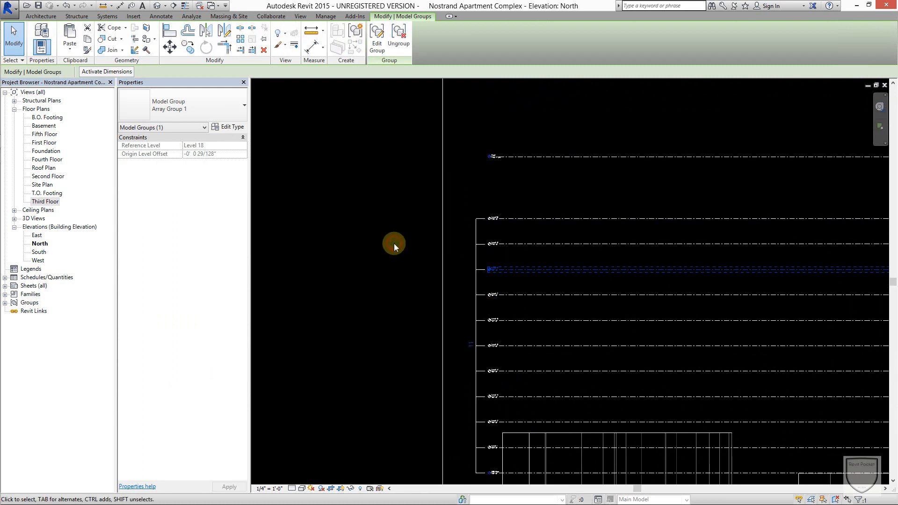
pyautogui.click(469, 344)
pyautogui.write('12')
pyautogui.click(327, 214)
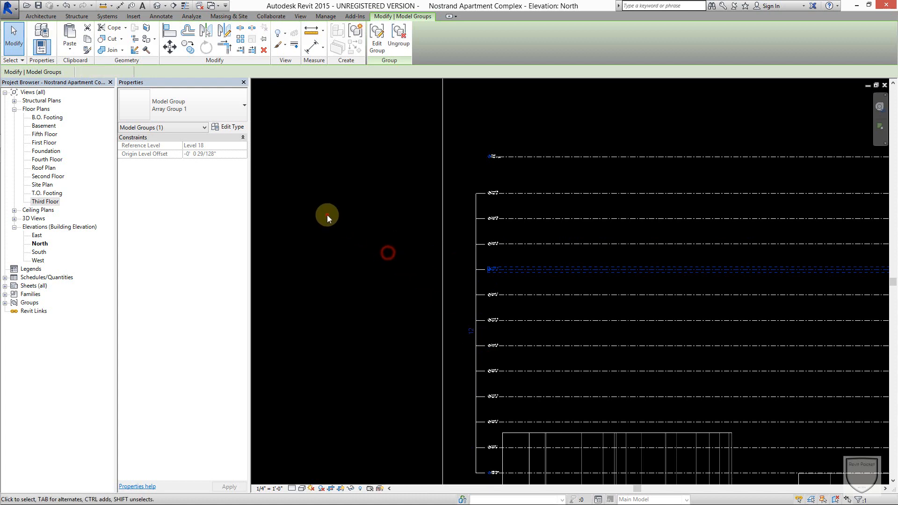
# Examine the names and spacing of the arrayed levels between Fifth Floor and the roof level.
pyautogui.scroll(5, 491, 226)
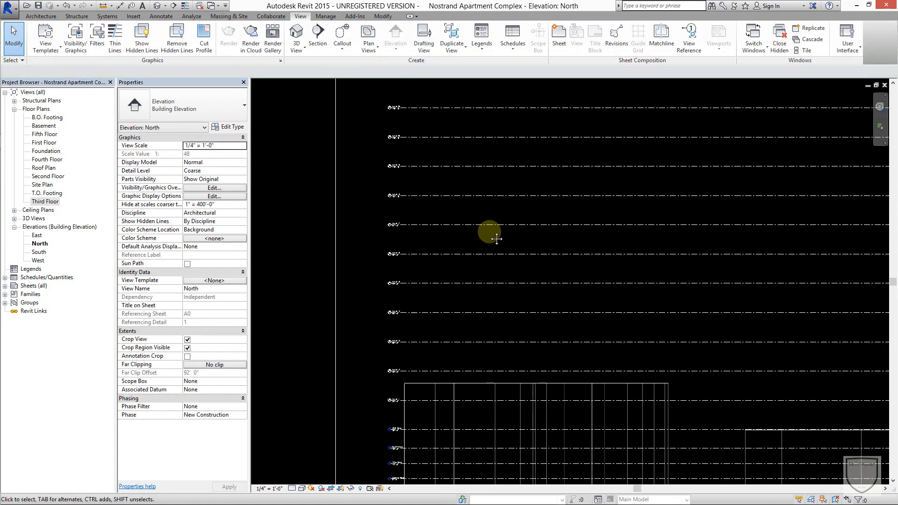
pyautogui.moveTo(421, 127); pyautogui.dragTo(419, 307, button='middle')
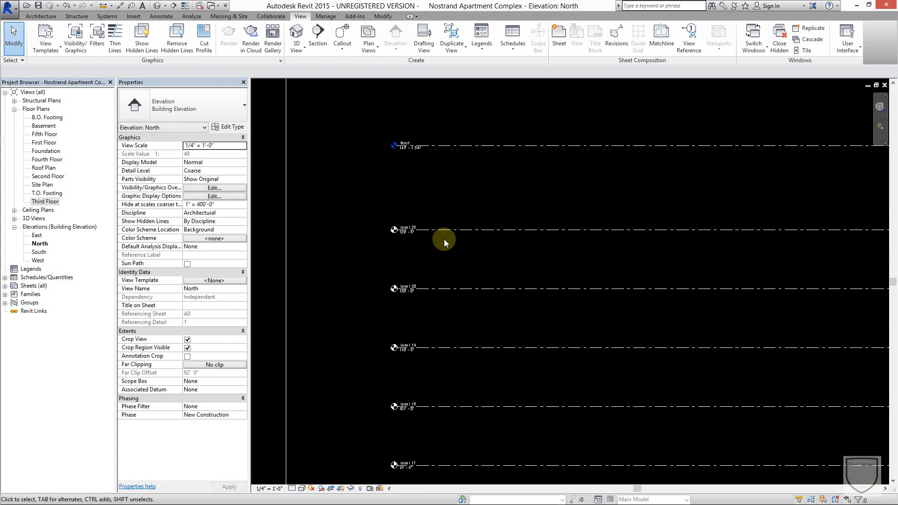
pyautogui.scroll(-3, 444, 238)
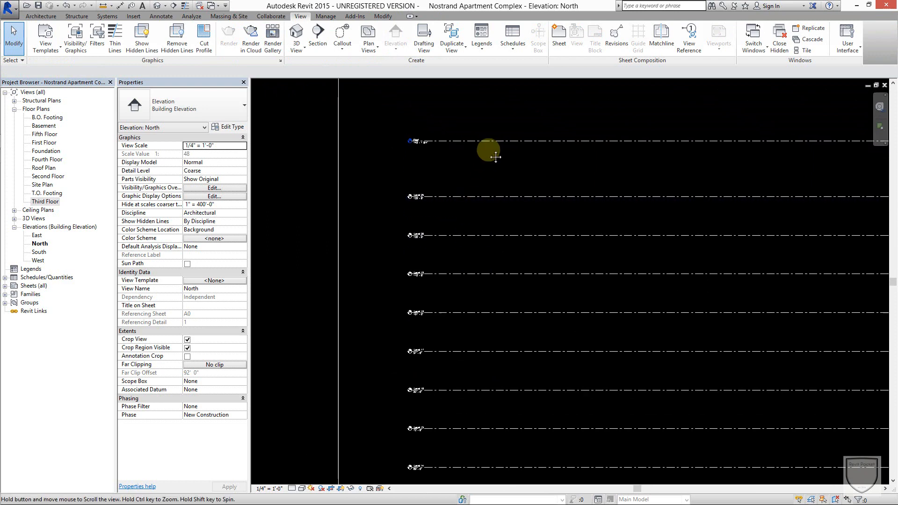
pyautogui.scroll(-3, 476, 226)
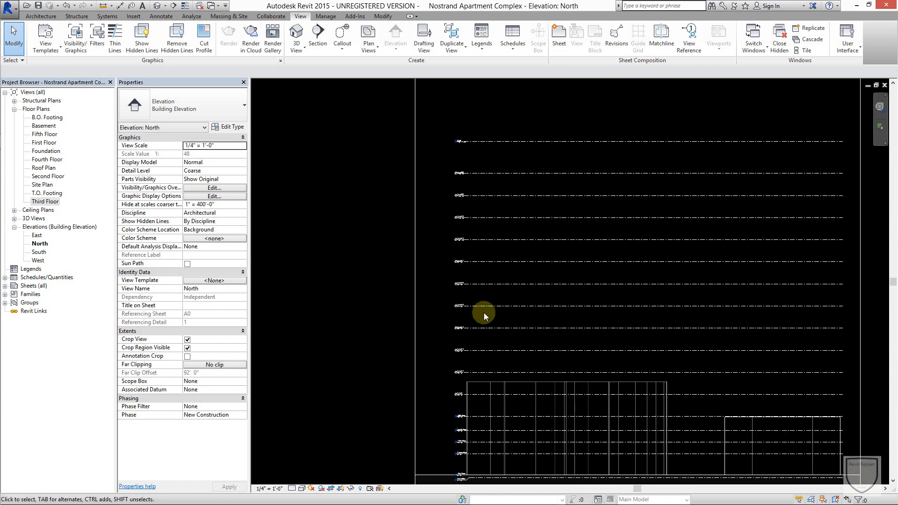
pyautogui.scroll(2, 484, 313)
pyautogui.scroll(3, 474, 290)
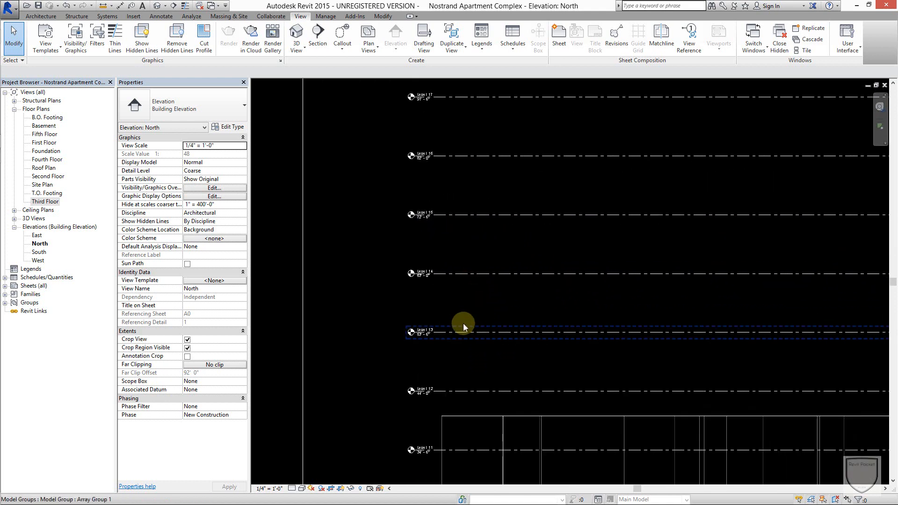
pyautogui.scroll(-3, 456, 367)
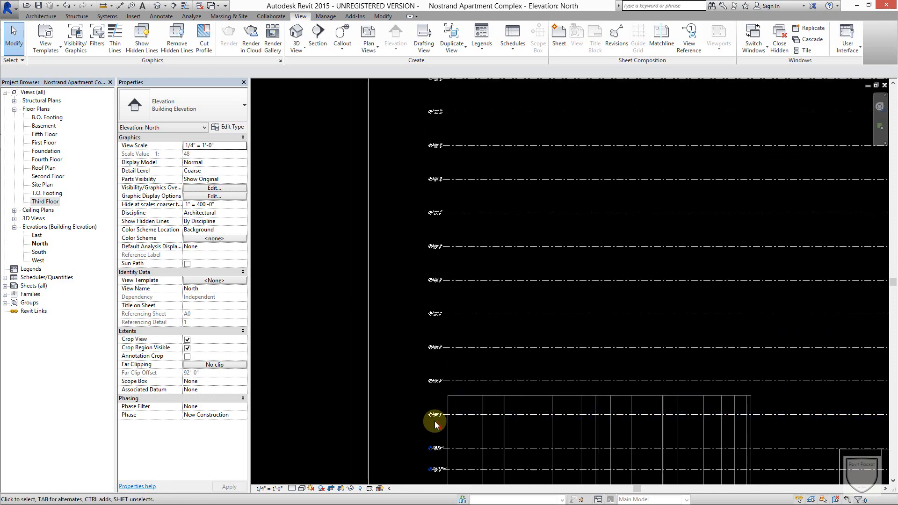
# Ungroup all the arrayed level groups above Fifth Floor into individual levels.
pyautogui.moveTo(433, 360); pyautogui.dragTo(435, 259)
pyautogui.moveTo(417, 150); pyautogui.dragTo(434, 259, button='middle')
pyautogui.moveTo(434, 259); pyautogui.dragTo(436, 285)
pyautogui.moveTo(435, 259); pyautogui.dragTo(436, 285, button='middle')
pyautogui.scroll(-1, 436, 286)
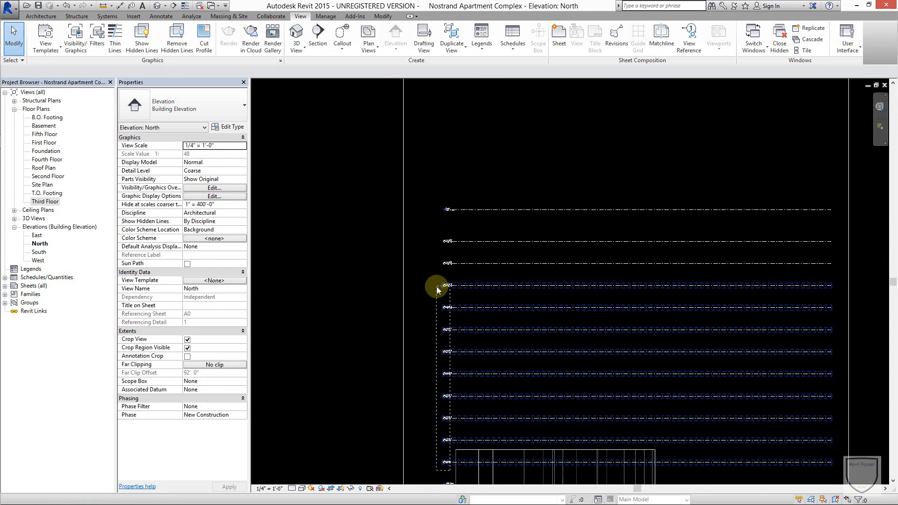
pyautogui.moveTo(436, 285); pyautogui.dragTo(430, 227)
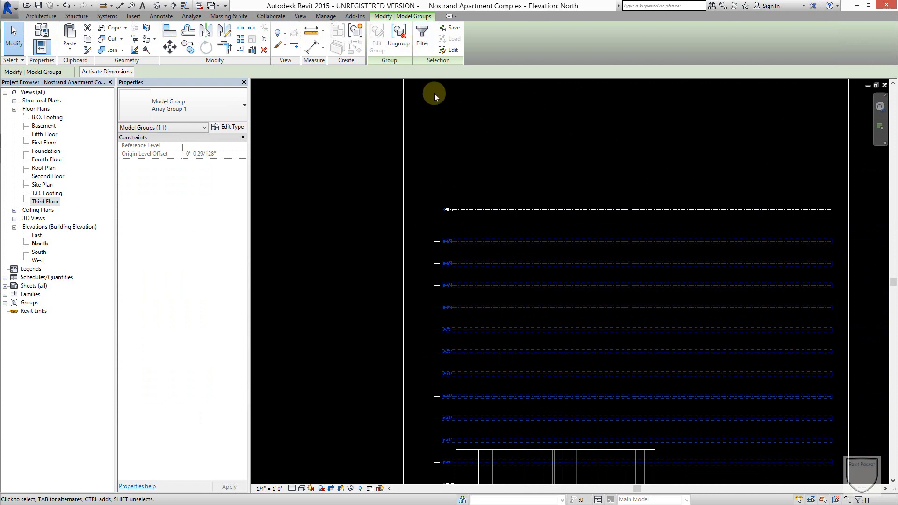
pyautogui.click(401, 47)
pyautogui.click(477, 160)
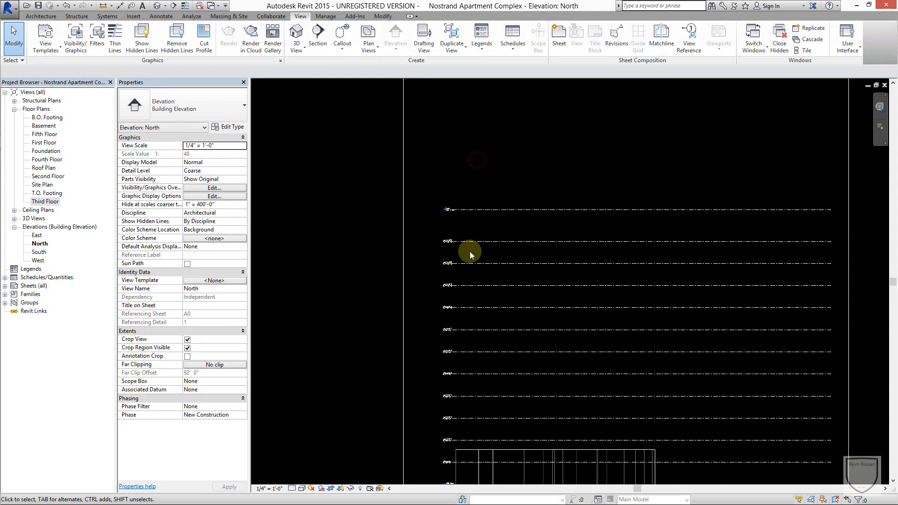
# Examine the ungrouped levels' heads and elevations from Fifth Floor up through the full stack.
pyautogui.scroll(5, 475, 243)
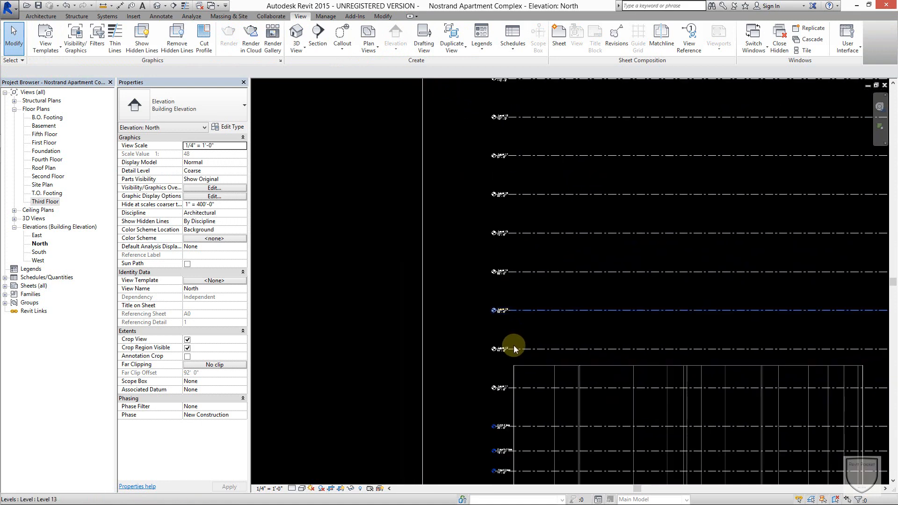
pyautogui.scroll(5, 514, 348)
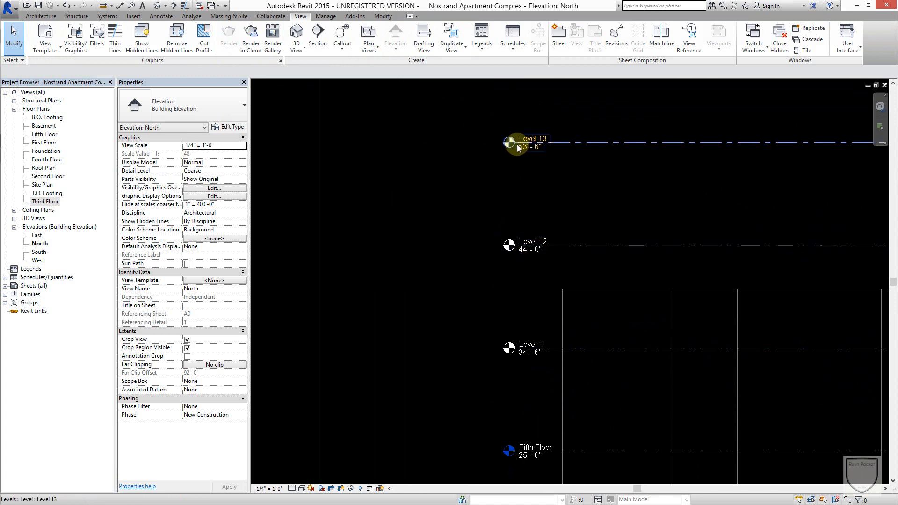
pyautogui.scroll(-3, 521, 262)
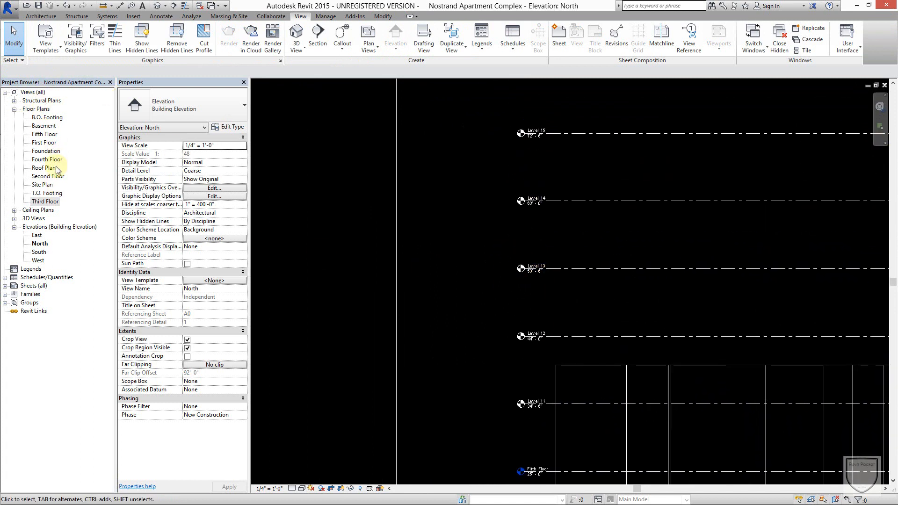
pyautogui.scroll(-3, 597, 164)
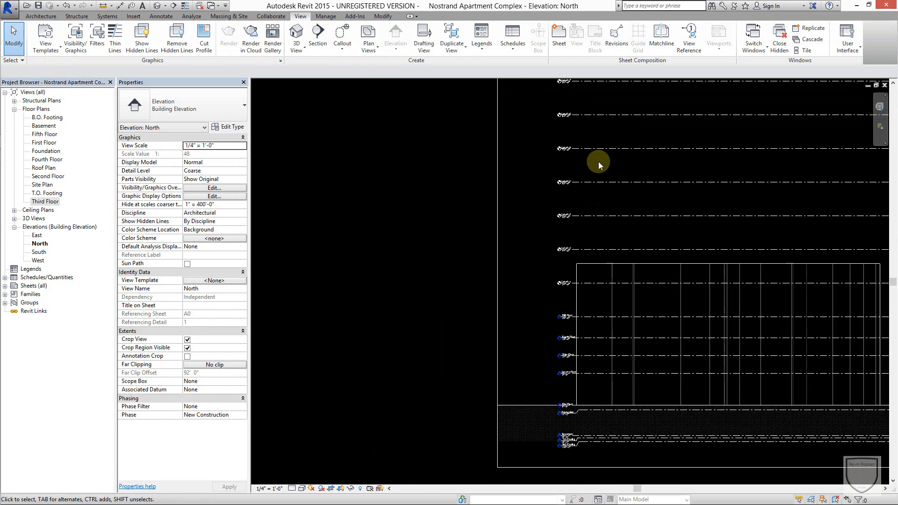
pyautogui.scroll(-2, 604, 257)
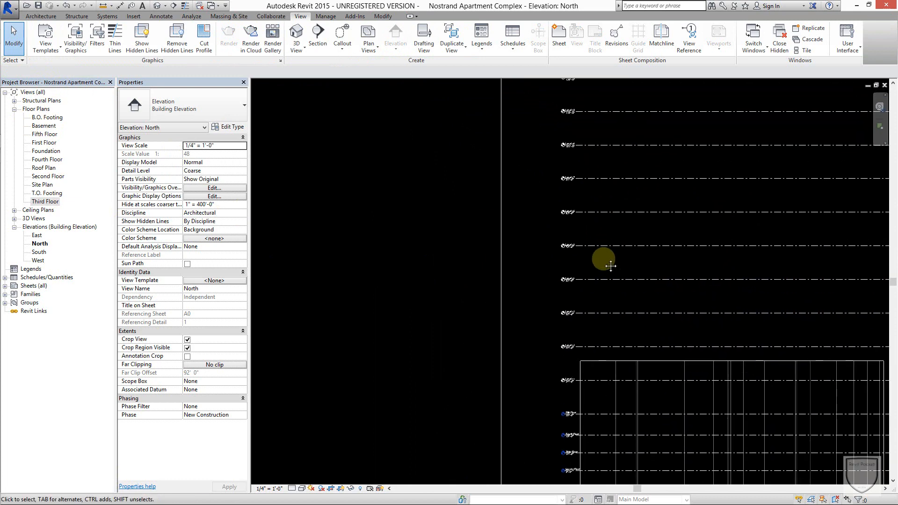
pyautogui.moveTo(607, 253); pyautogui.dragTo(564, 299, button='middle')
pyautogui.scroll(-1, 575, 262)
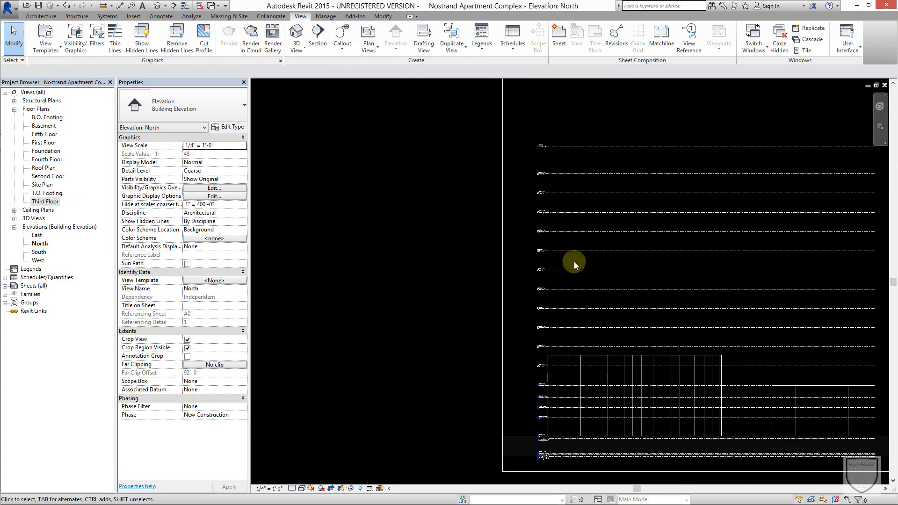
pyautogui.moveTo(575, 263); pyautogui.dragTo(492, 271, button='middle')
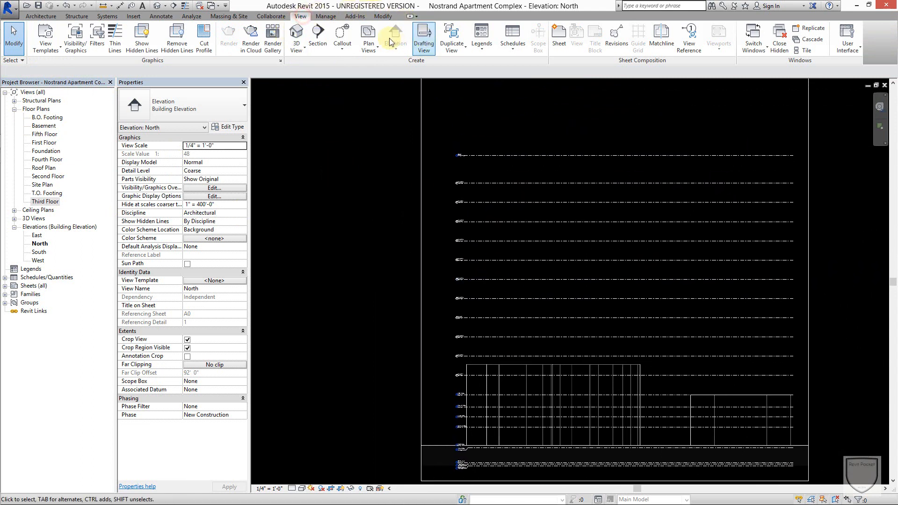
# Create floor plan views for all the new levels, Level 11 through Level 20 and Level 25.
pyautogui.click(368, 40)
pyautogui.click(381, 70)
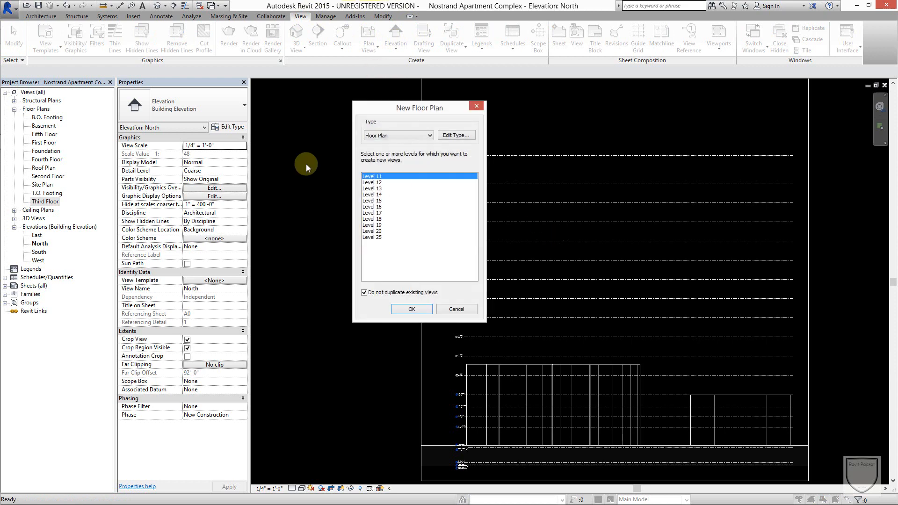
pyautogui.keyDown('shift'); pyautogui.click(377, 238); pyautogui.keyUp('shift')
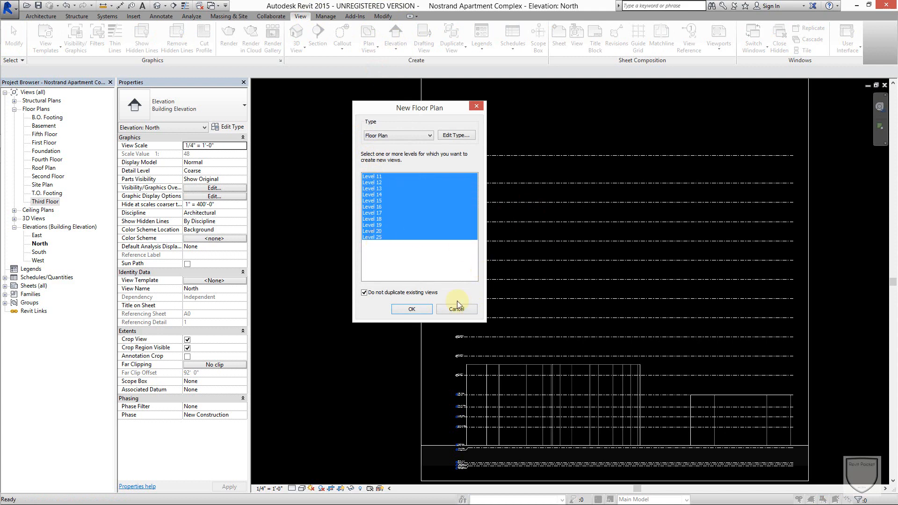
pyautogui.click(417, 310)
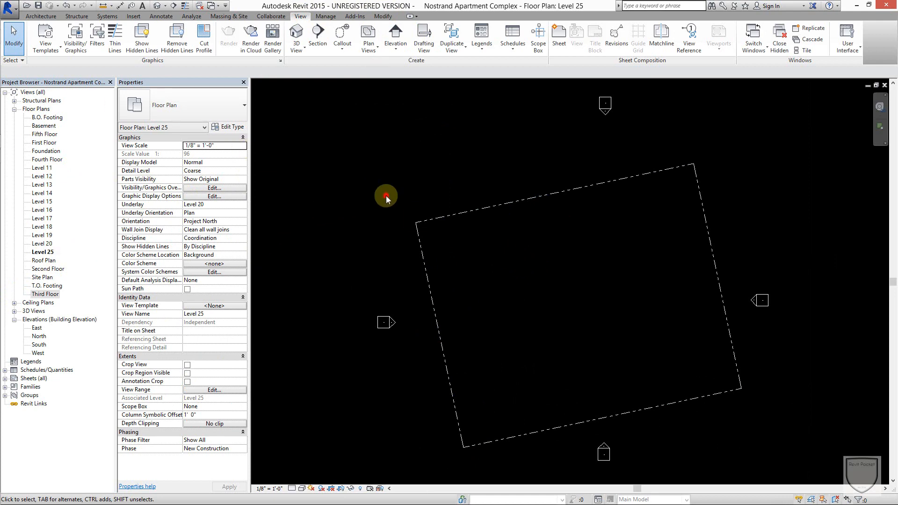
# Return to the North elevation, close all hidden view windows and fit the whole elevation in view.
pyautogui.hotkey('ctrl', 'Tab')
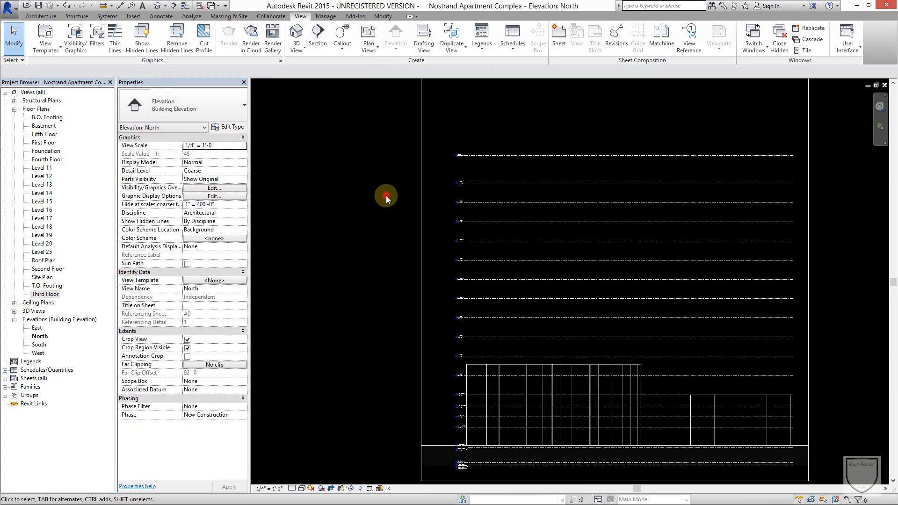
pyautogui.click(786, 42)
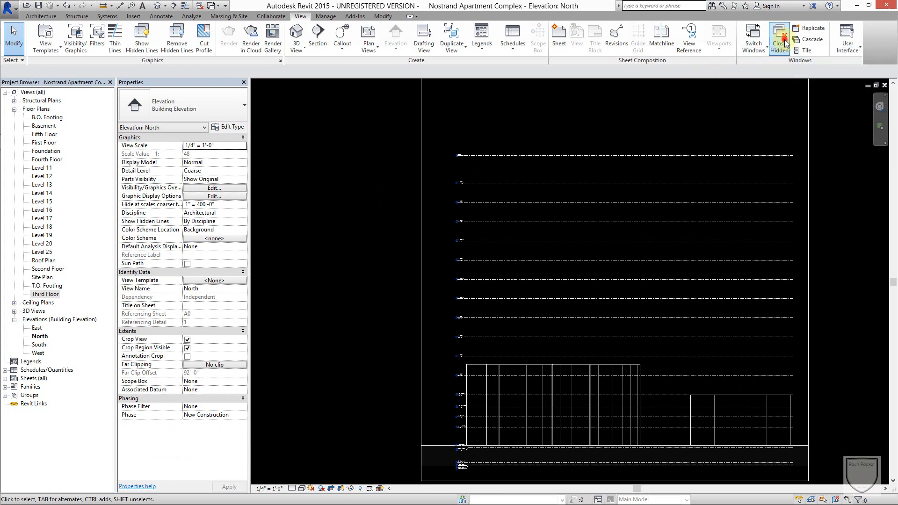
pyautogui.press('a')
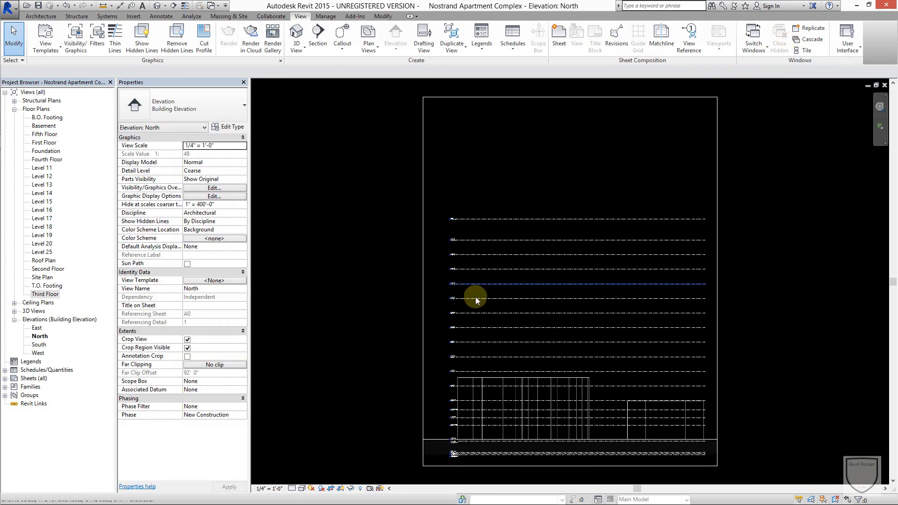
# Ungroup the remaining array group that holds the Fifth Floor level.
pyautogui.moveTo(484, 289); pyautogui.dragTo(533, 228, button='middle')
pyautogui.scroll(5, 506, 293)
pyautogui.moveTo(570, 295); pyautogui.dragTo(536, 276, button='middle')
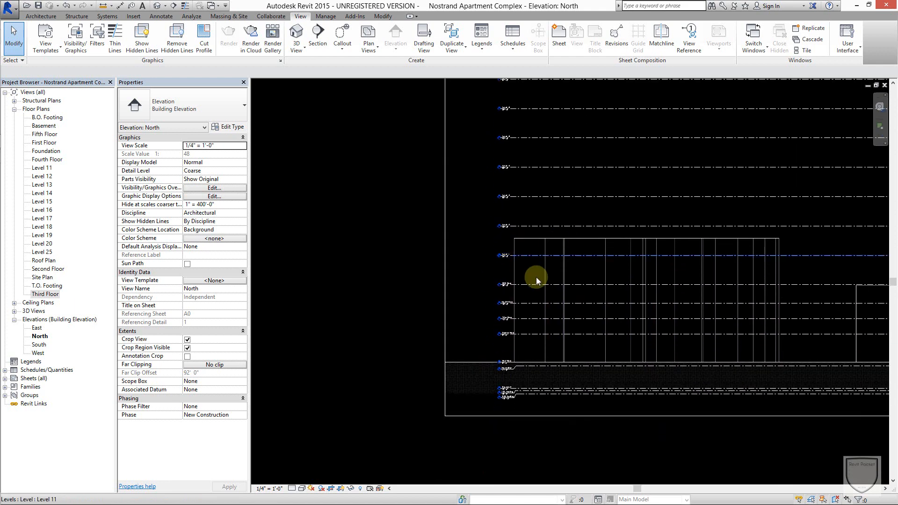
pyautogui.scroll(3, 535, 277)
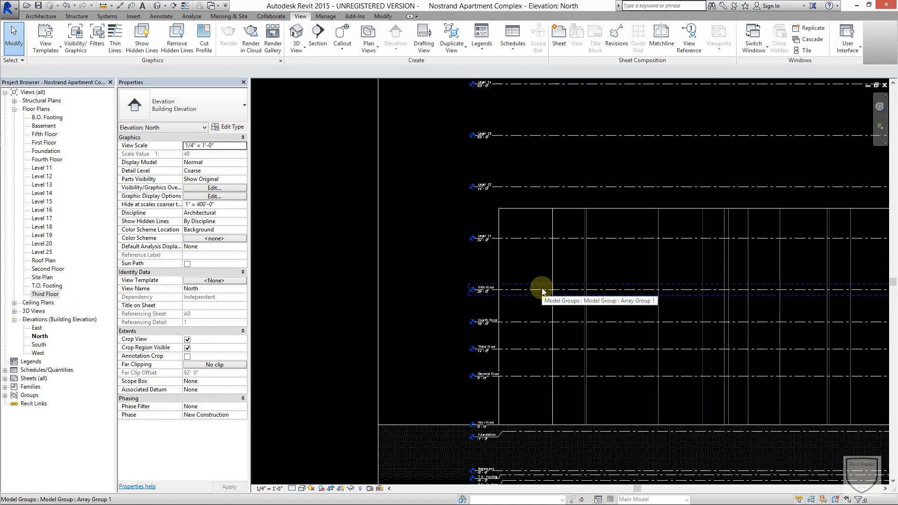
pyautogui.click(541, 289)
pyautogui.click(397, 36)
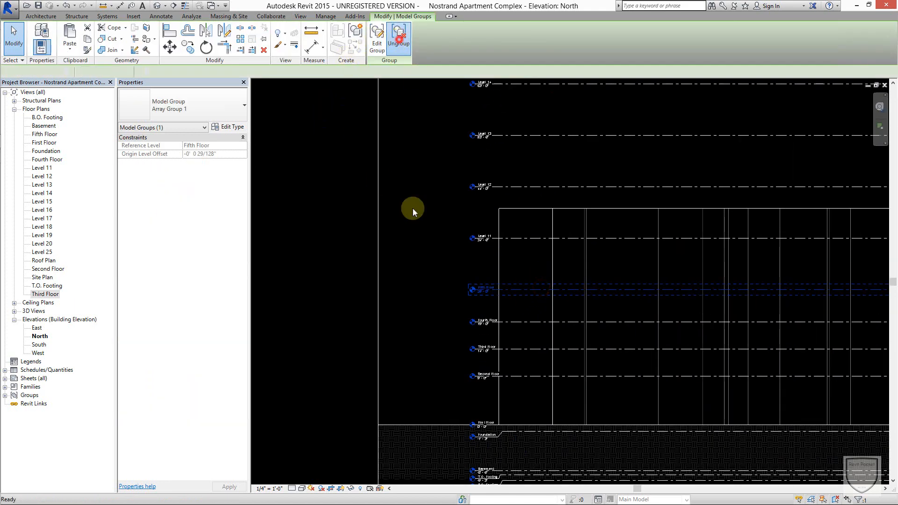
pyautogui.click(402, 282)
# Start an aligned dimension string at the First Floor level and add the Second Floor and Third Floor levels as references.
pyautogui.scroll(-2, 512, 288)
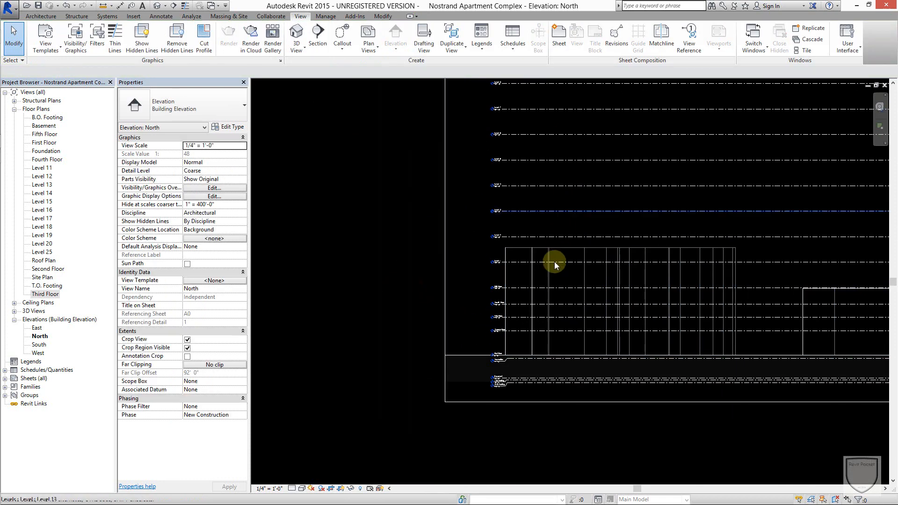
pyautogui.scroll(3, 521, 343)
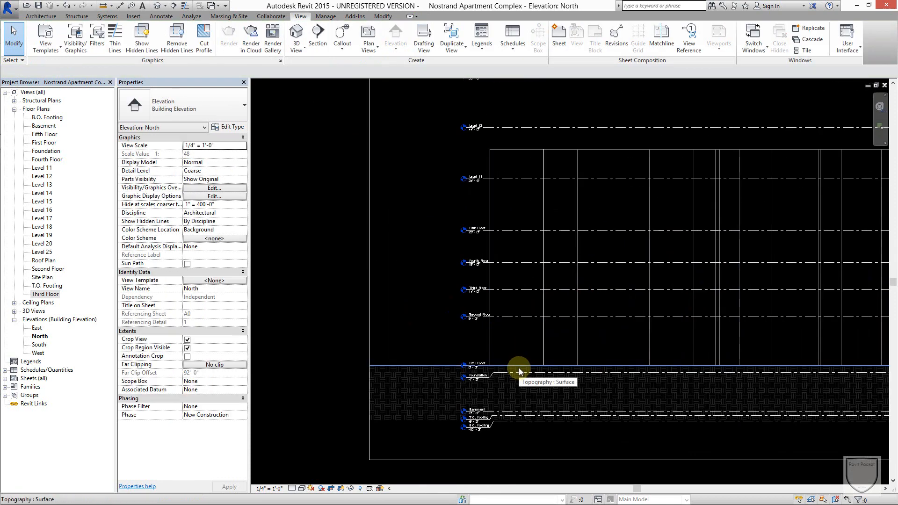
pyautogui.scroll(2, 523, 358)
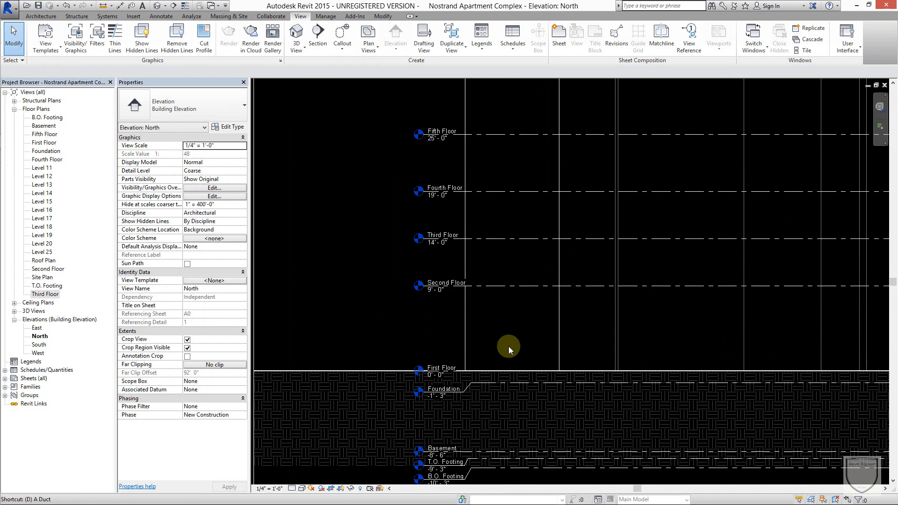
pyautogui.press('d')
pyautogui.press('i')
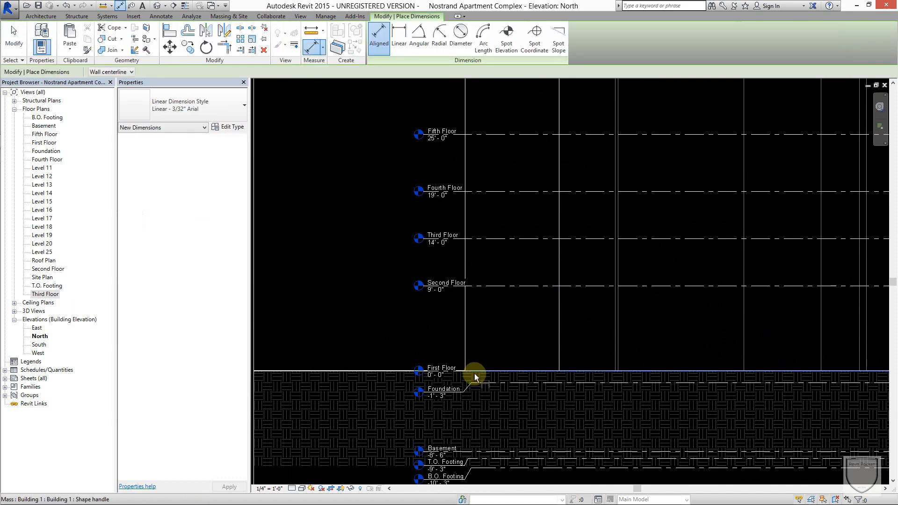
pyautogui.click(441, 374)
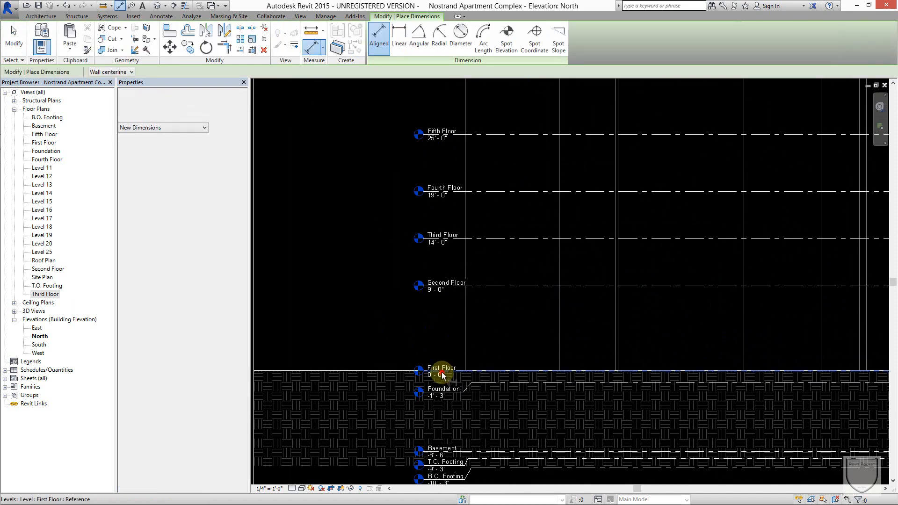
pyautogui.click(490, 286)
pyautogui.click(489, 239)
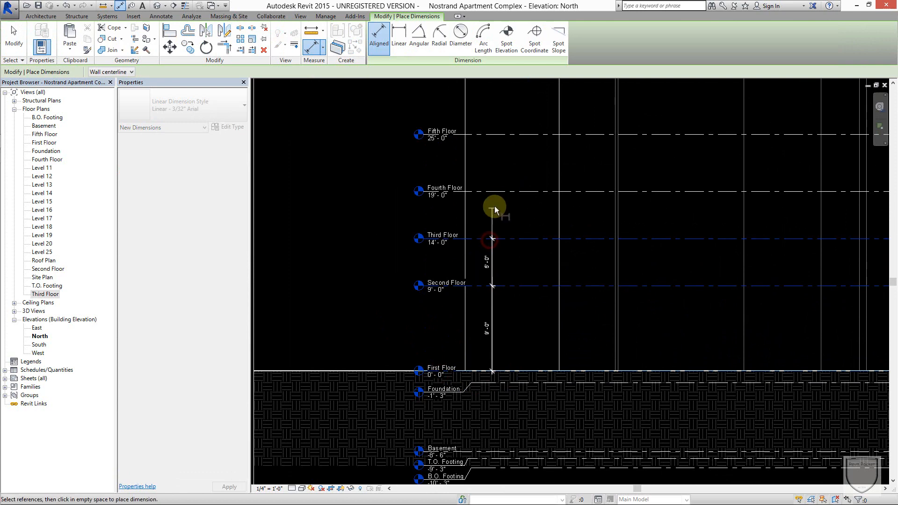
# Extend the dimension string up through the Fourth Floor, Fifth Floor and Level 11 to Level 14.
pyautogui.scroll(-1, 495, 194)
pyautogui.moveTo(525, 184); pyautogui.dragTo(552, 486, button='middle')
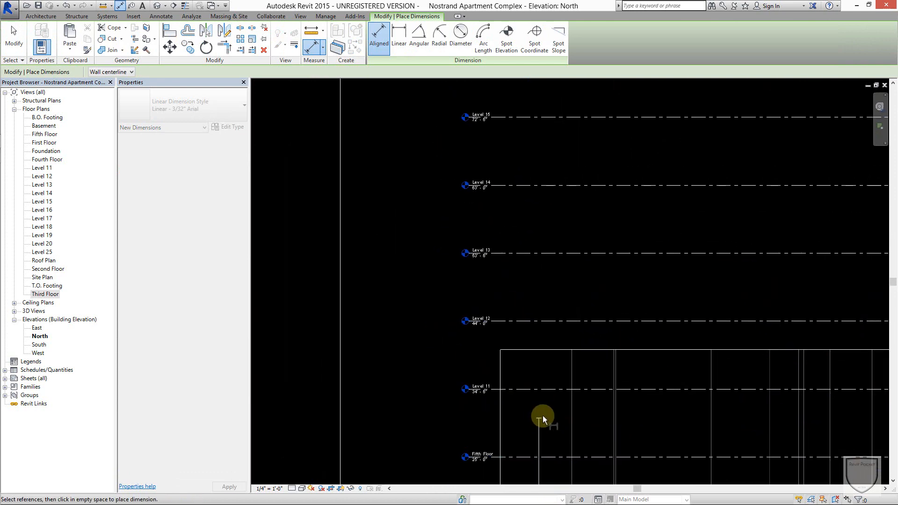
pyautogui.click(518, 458)
pyautogui.click(533, 391)
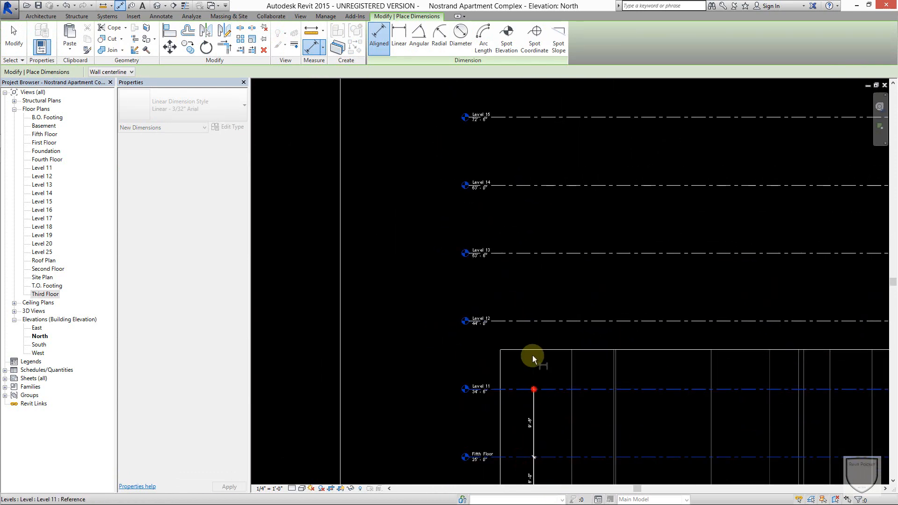
pyautogui.click(528, 322)
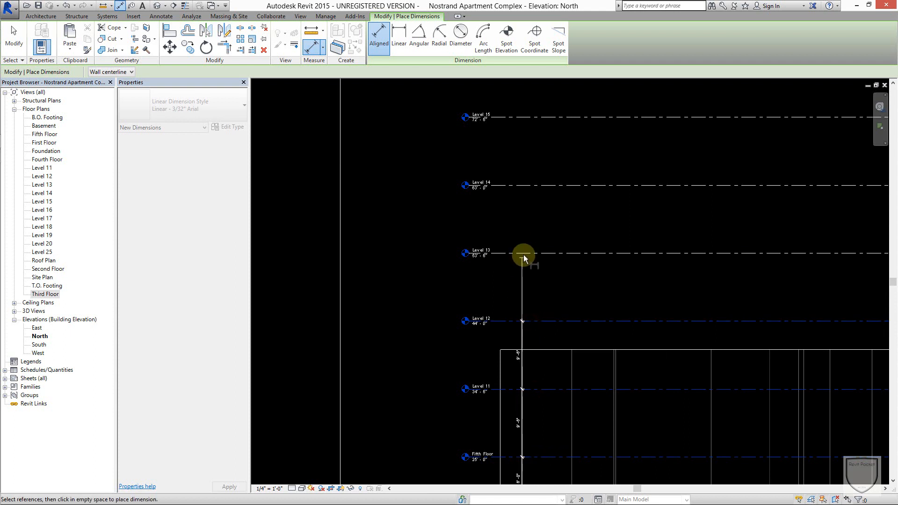
pyautogui.click(524, 253)
pyautogui.click(537, 186)
# Add Level 15, Level 16 and Level 17 to the running dimension string.
pyautogui.scroll(-1, 563, 298)
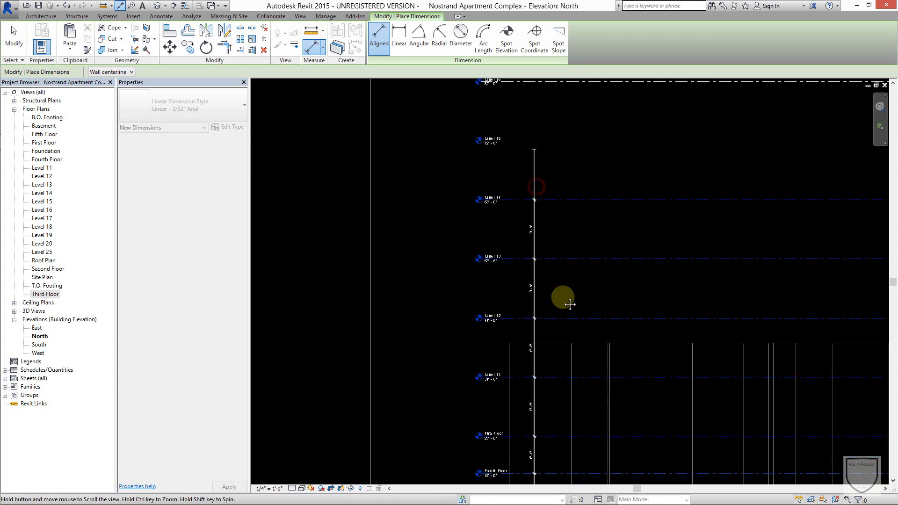
pyautogui.moveTo(563, 298); pyautogui.dragTo(602, 496, button='middle')
pyautogui.click(580, 340)
pyautogui.click(585, 281)
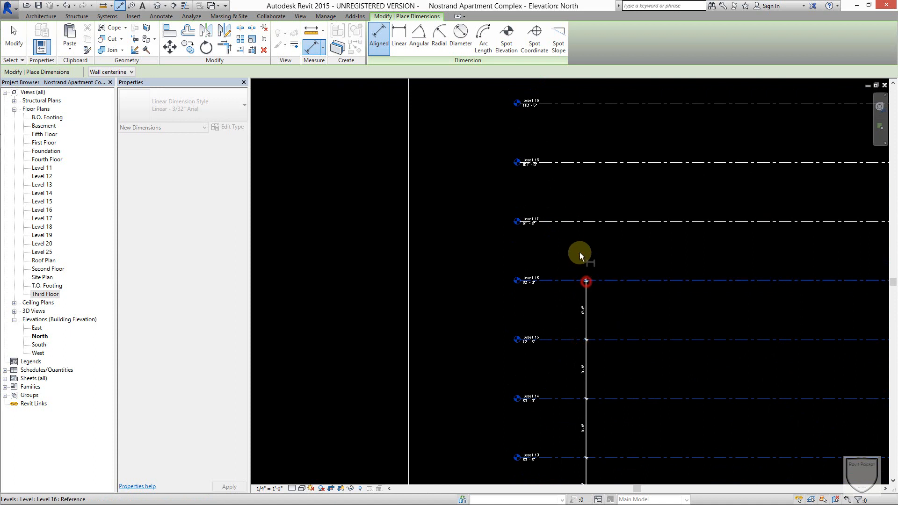
pyautogui.click(579, 217)
pyautogui.scroll(-1, 578, 218)
pyautogui.moveTo(578, 218); pyautogui.dragTo(582, 414, button='middle')
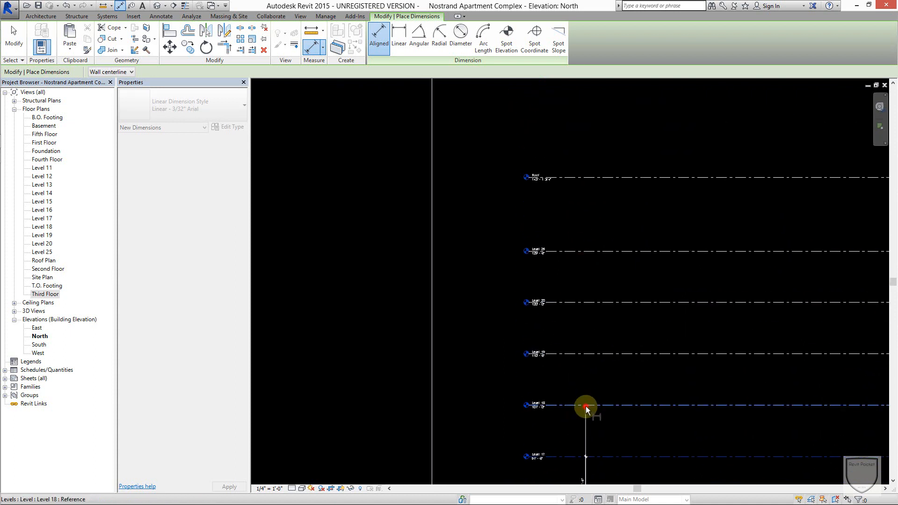
# Add Level 18, Level 19, Level 20, Level 25 and Roof to the dimension string and place it outside the level heads.
pyautogui.click(584, 404)
pyautogui.click(589, 354)
pyautogui.click(570, 303)
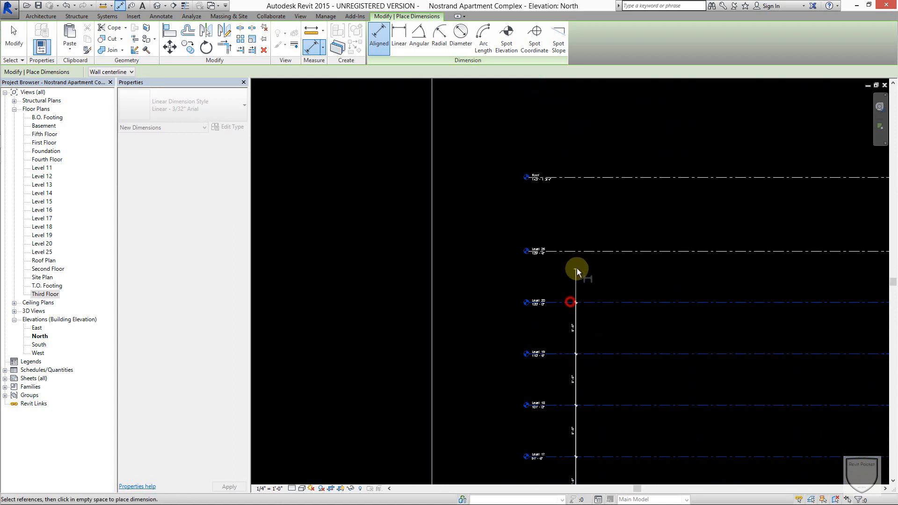
pyautogui.click(579, 251)
pyautogui.click(577, 178)
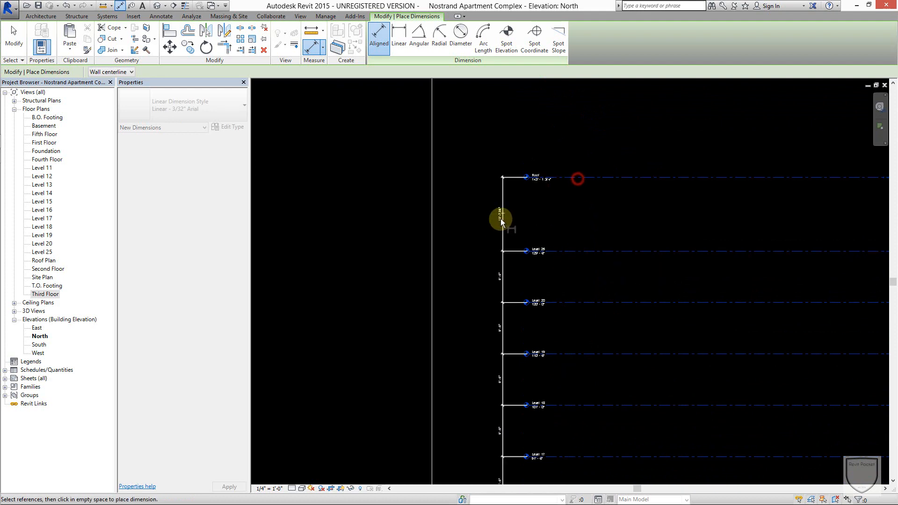
pyautogui.click(499, 231)
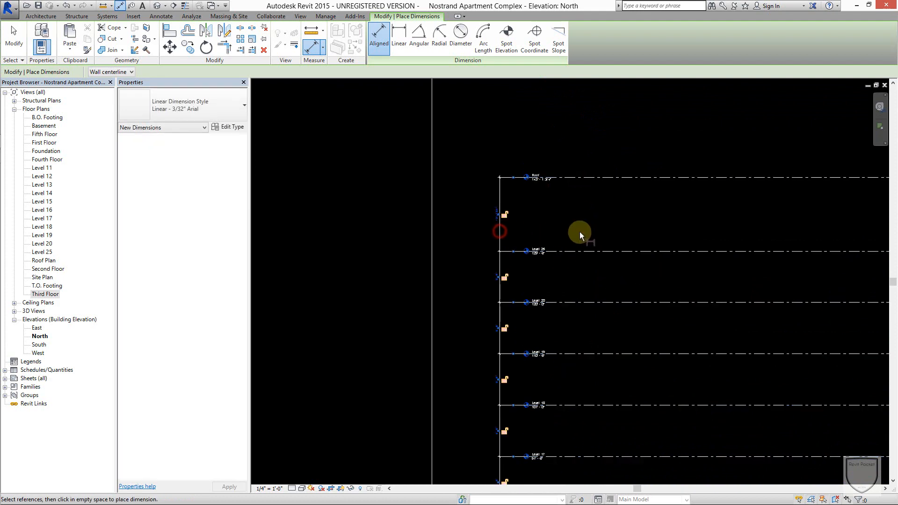
# Place an overall aligned dimension from the Roof level down to the First Floor, outside the segmented string, and end dimensioning.
pyautogui.scroll(-4, 594, 264)
pyautogui.scroll(-2, 607, 210)
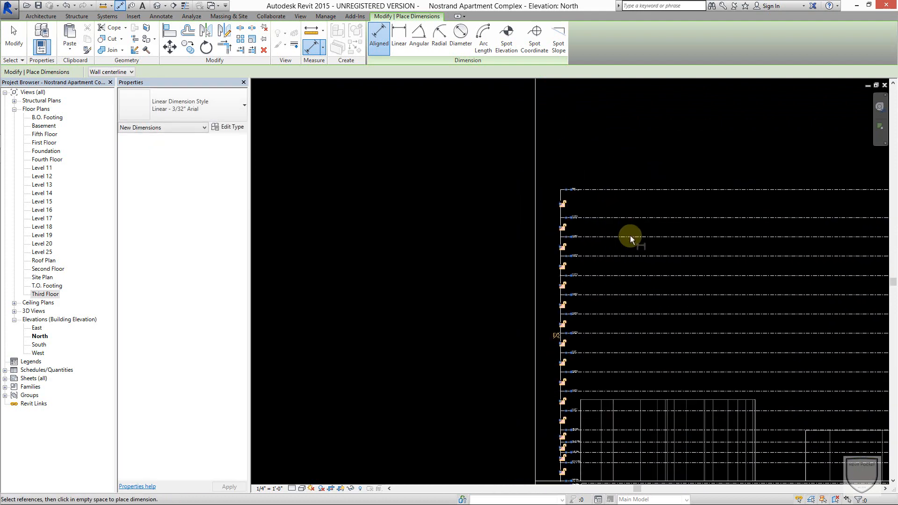
pyautogui.click(620, 189)
pyautogui.moveTo(598, 447); pyautogui.dragTo(598, 282, button='middle')
pyautogui.scroll(5, 566, 327)
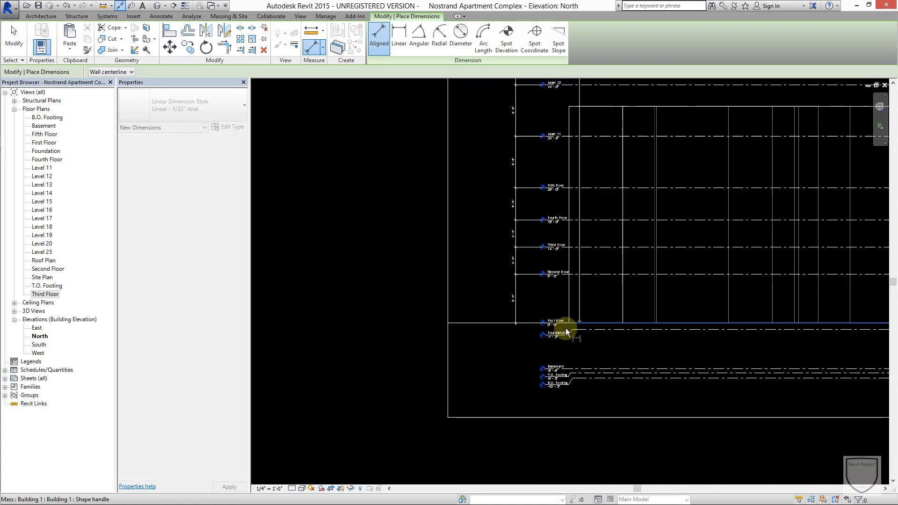
pyautogui.click(600, 313)
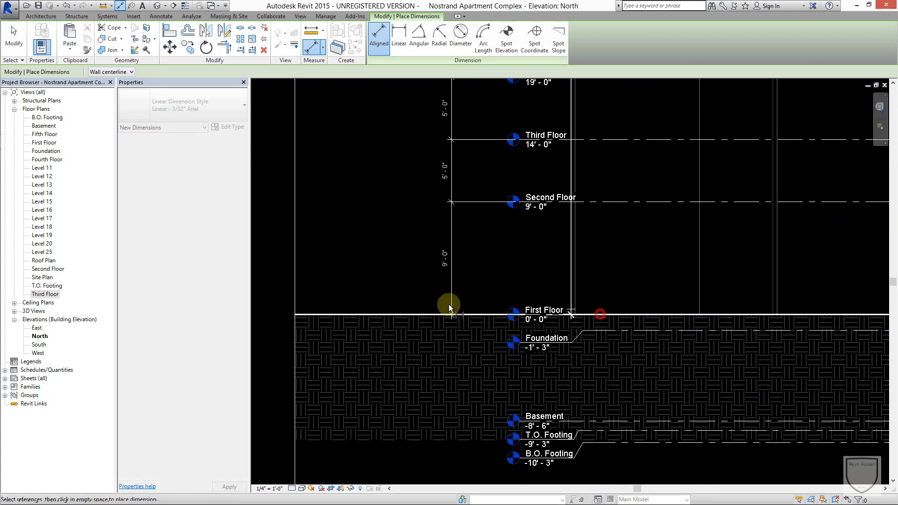
pyautogui.click(419, 311)
pyautogui.scroll(-3, 356, 179)
pyautogui.moveTo(488, 137); pyautogui.dragTo(515, 338, button='middle')
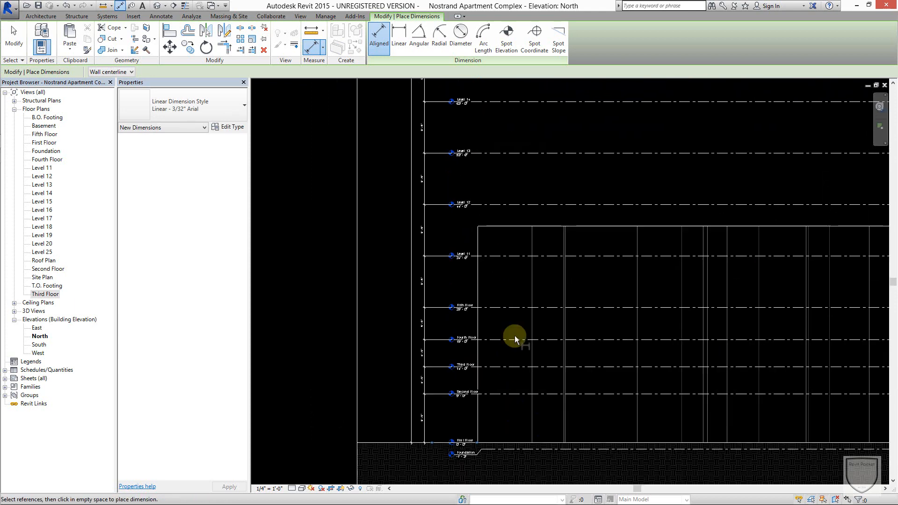
pyautogui.scroll(-3, 515, 258)
pyautogui.moveTo(517, 282); pyautogui.dragTo(520, 403, button='middle')
pyautogui.press('Escape')
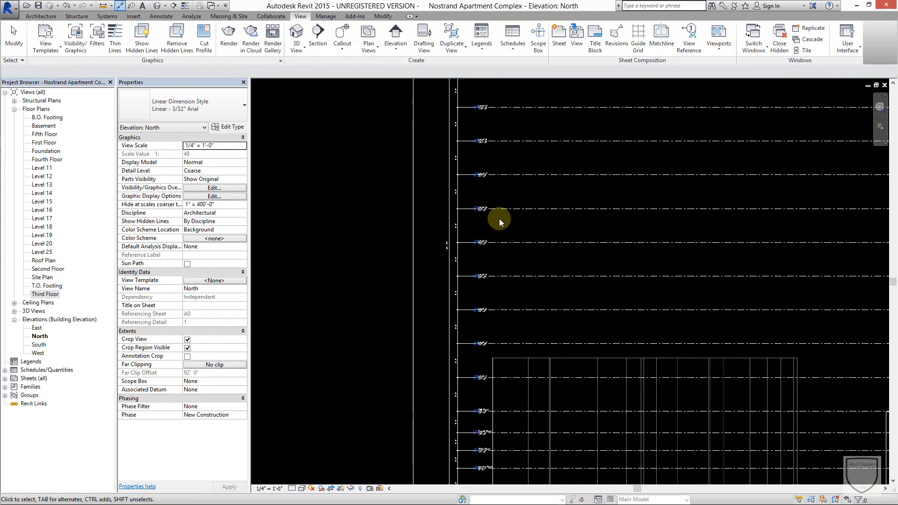
# Apply the equality constraint to the segmented level dimension string so all levels are evenly spaced.
pyautogui.scroll(4, 454, 229)
pyautogui.click(450, 229)
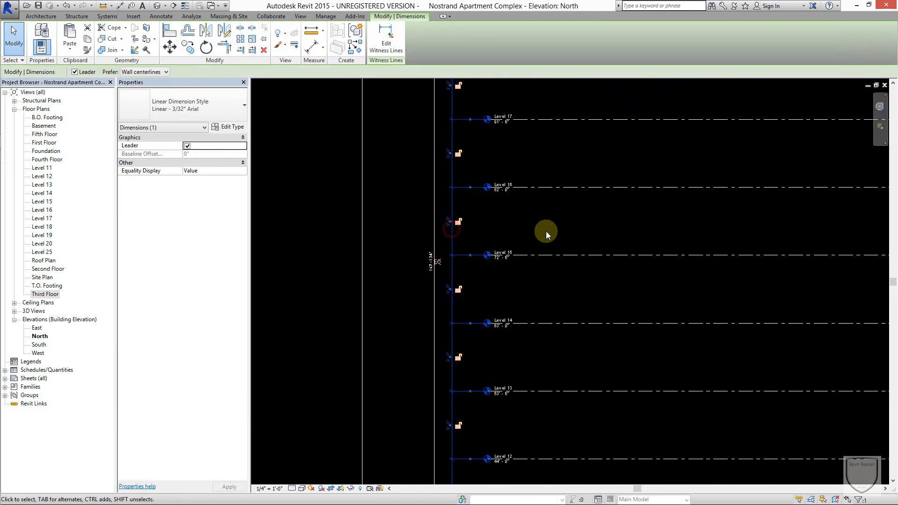
pyautogui.scroll(-2, 490, 161)
pyautogui.scroll(-2, 501, 201)
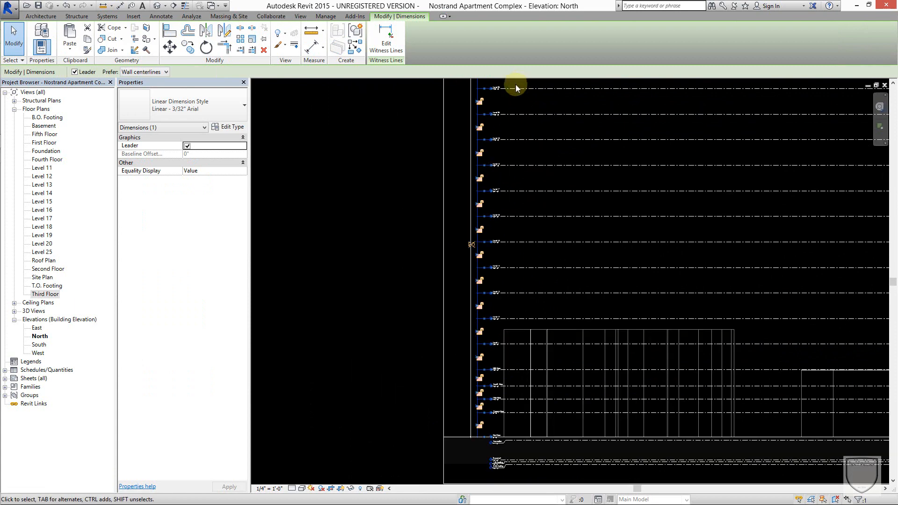
pyautogui.scroll(5, 461, 238)
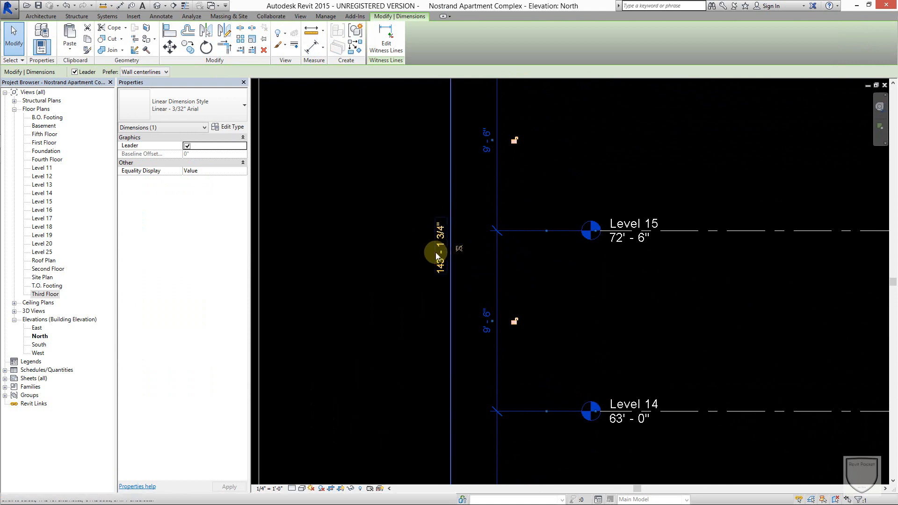
pyautogui.click(459, 248)
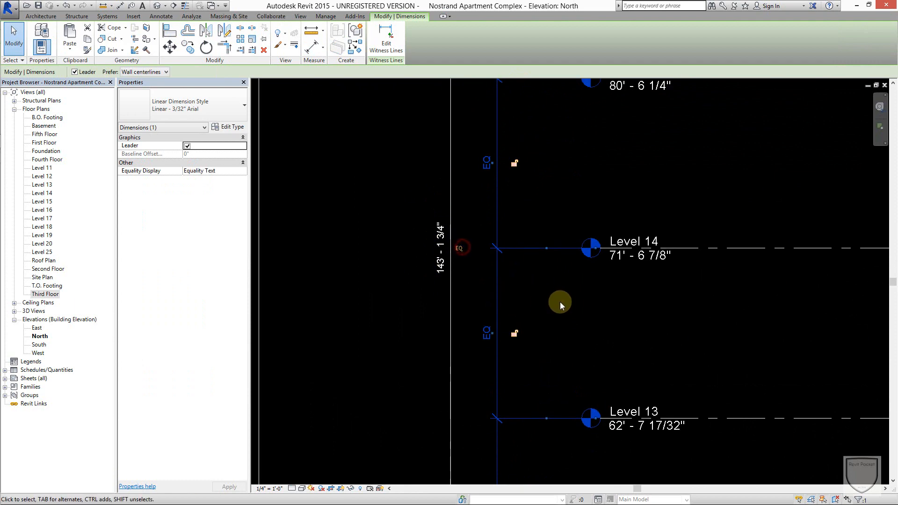
# Examine the equalized level spacing and elevations along the full stack from First Floor to Roof, and clear the dimension selection.
pyautogui.scroll(-5, 565, 301)
pyautogui.moveTo(572, 297); pyautogui.dragTo(639, 202, button='middle')
pyautogui.moveTo(627, 266); pyautogui.dragTo(586, 458, button='middle')
pyautogui.moveTo(695, 408); pyautogui.dragTo(695, 351, button='middle')
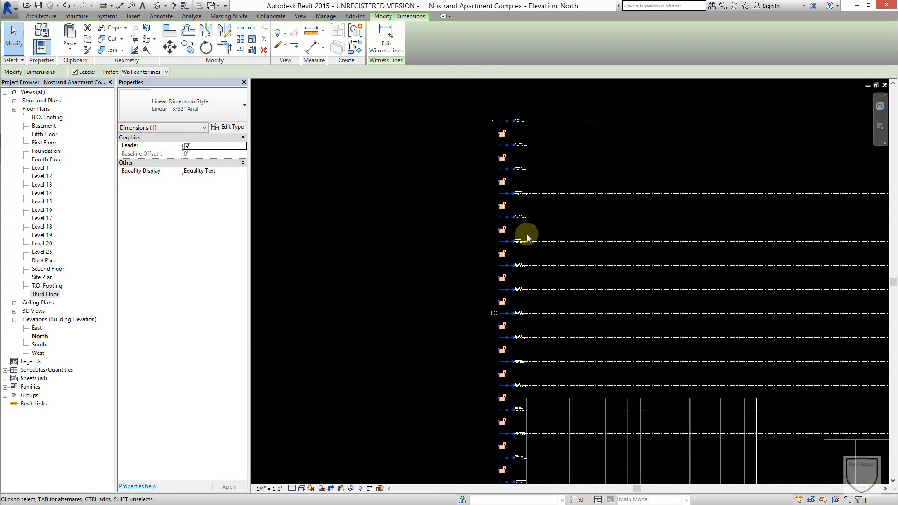
pyautogui.scroll(5, 496, 345)
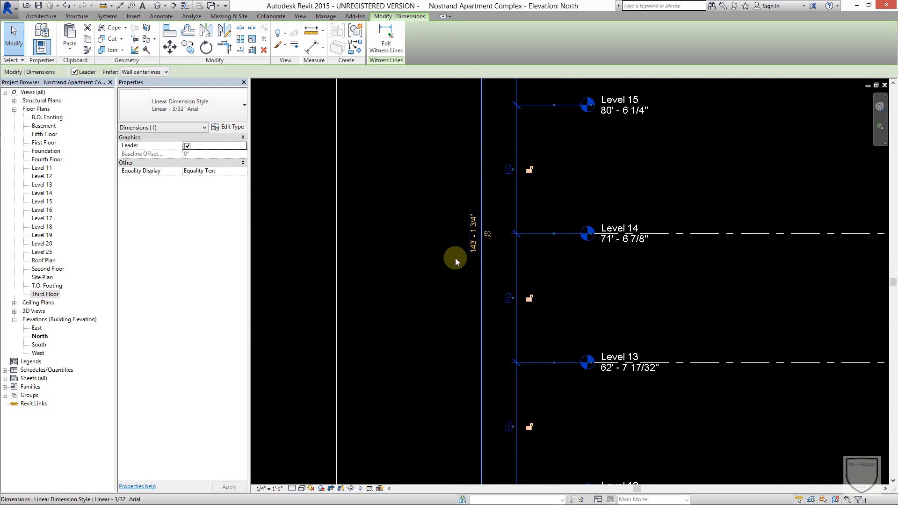
pyautogui.click(440, 263)
pyautogui.scroll(-5, 591, 294)
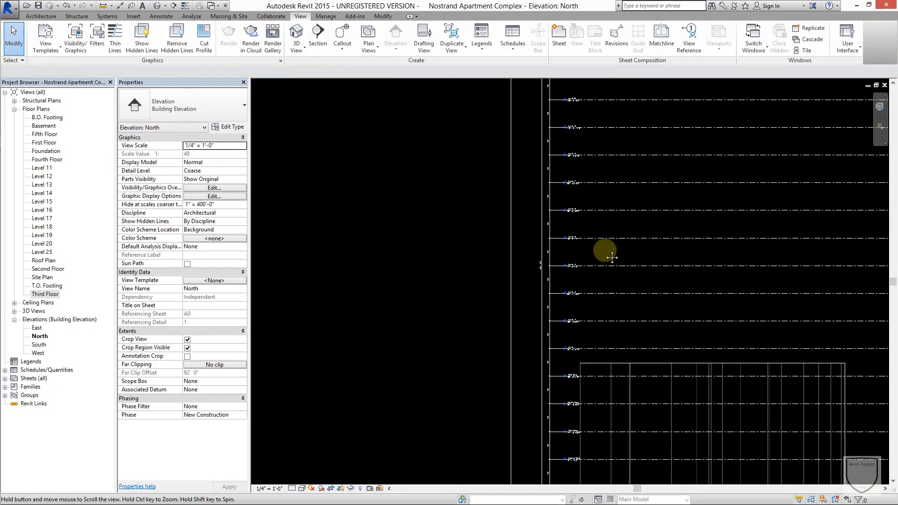
pyautogui.scroll(2, 589, 381)
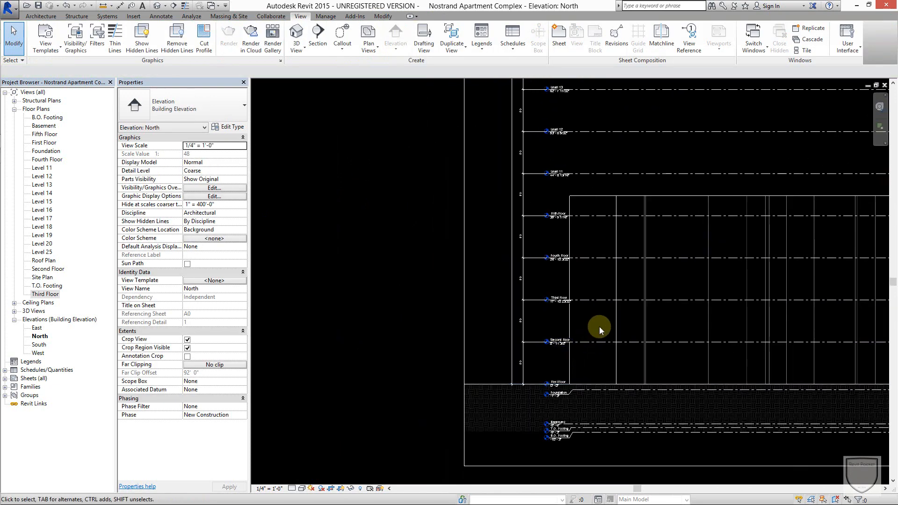
pyautogui.scroll(-5, 512, 340)
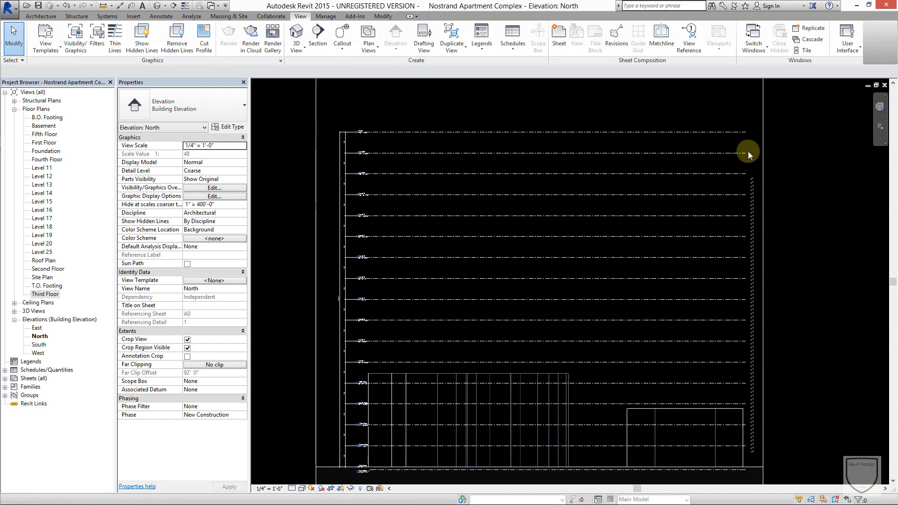
# Select all the levels from Second Floor to Roof together, inspect their elevations, and clear the selection.
pyautogui.moveTo(747, 151); pyautogui.dragTo(744, 125)
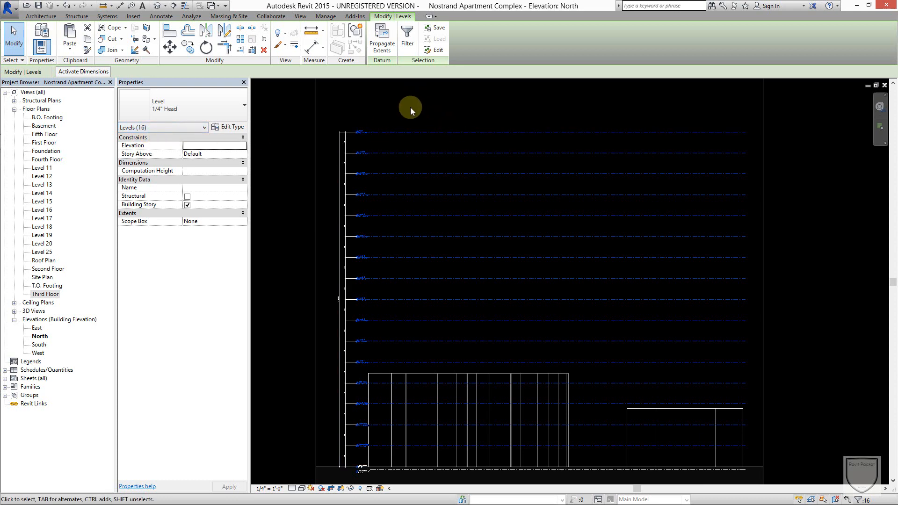
pyautogui.scroll(7, 365, 453)
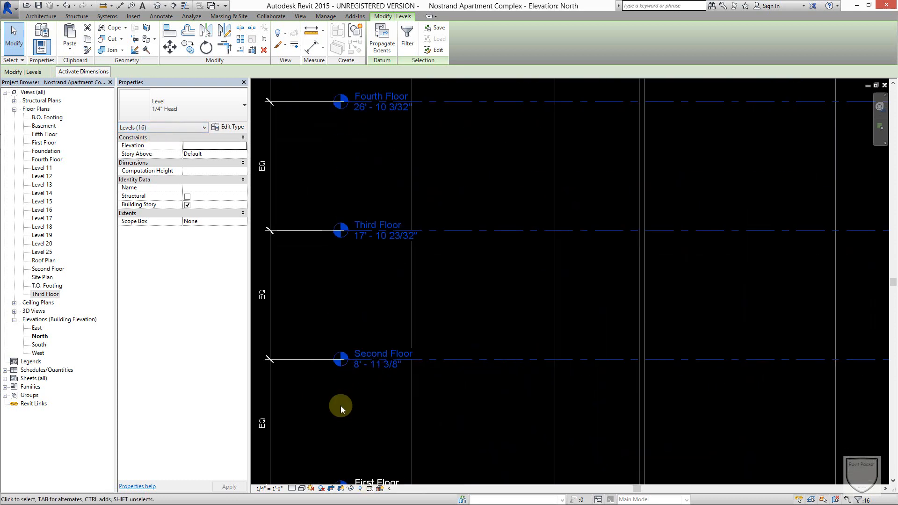
pyautogui.scroll(-7, 340, 404)
pyautogui.moveTo(349, 293); pyautogui.dragTo(421, 391, button='middle')
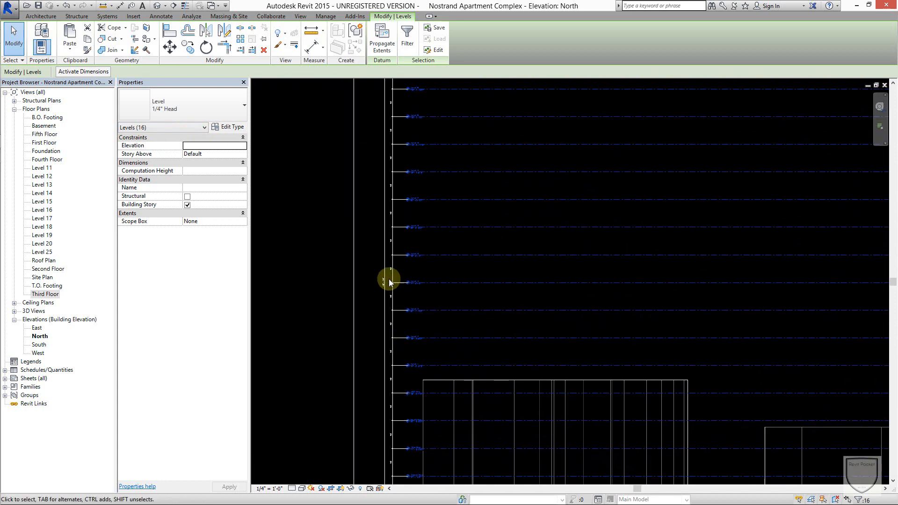
pyautogui.click(372, 281)
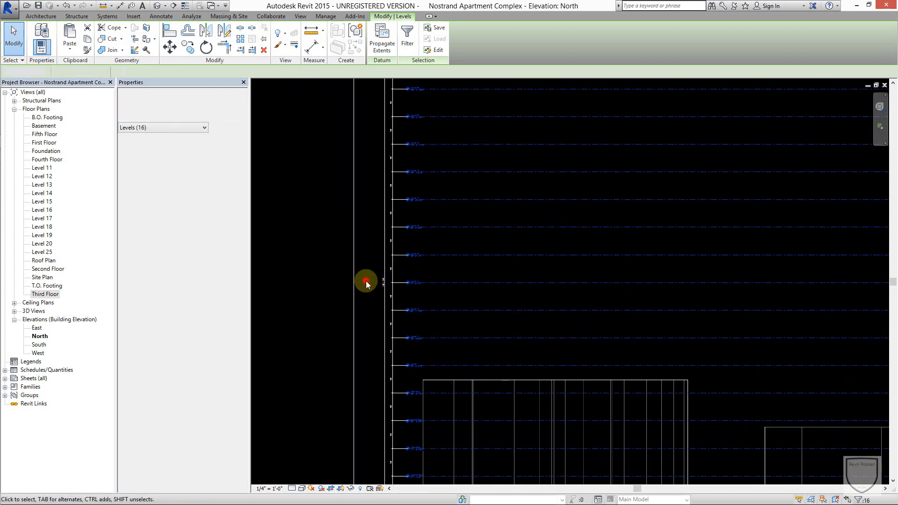
# Set the overall dimension from the First Floor to the Roof level to 160' and clear the selection.
pyautogui.scroll(5, 377, 279)
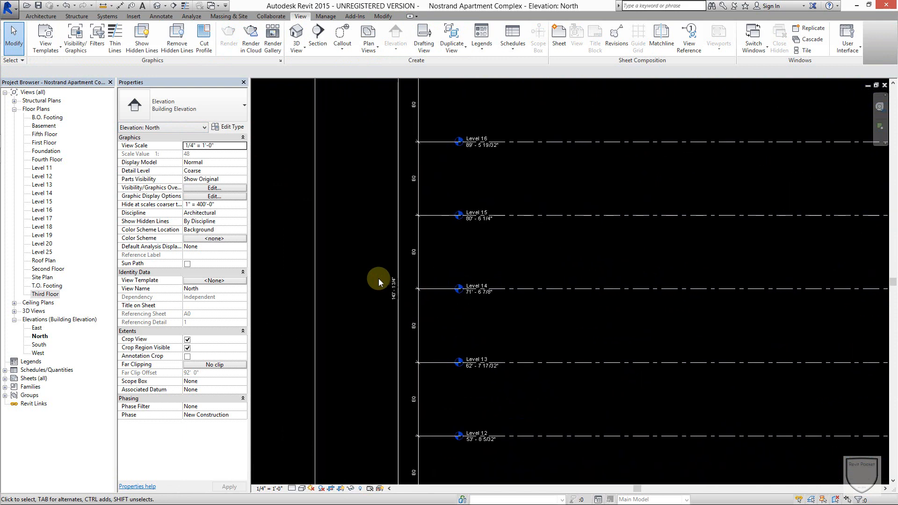
pyautogui.click(406, 267)
pyautogui.scroll(-8, 411, 276)
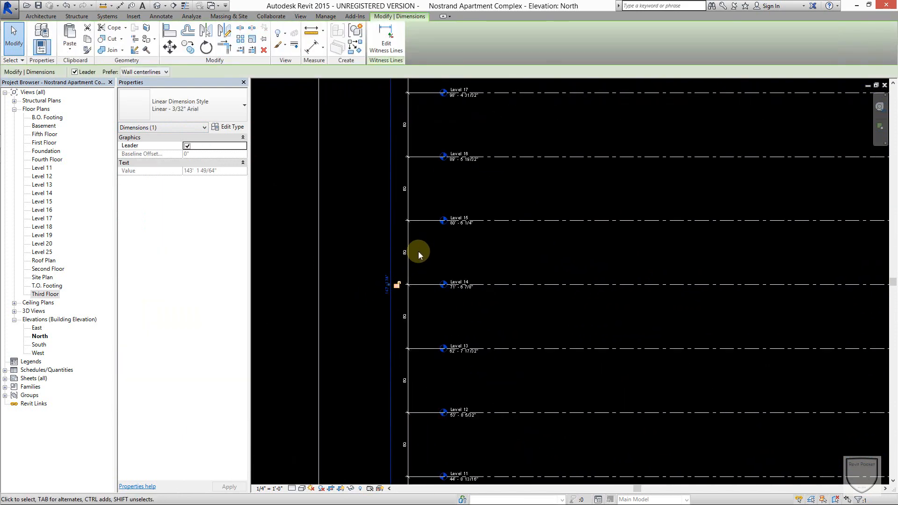
pyautogui.click(546, 188)
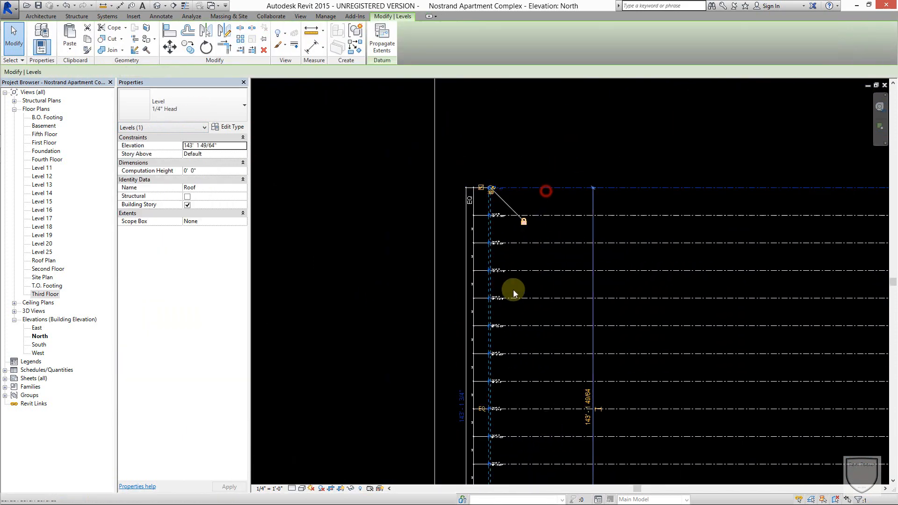
pyautogui.click(461, 413)
pyautogui.write("160'")
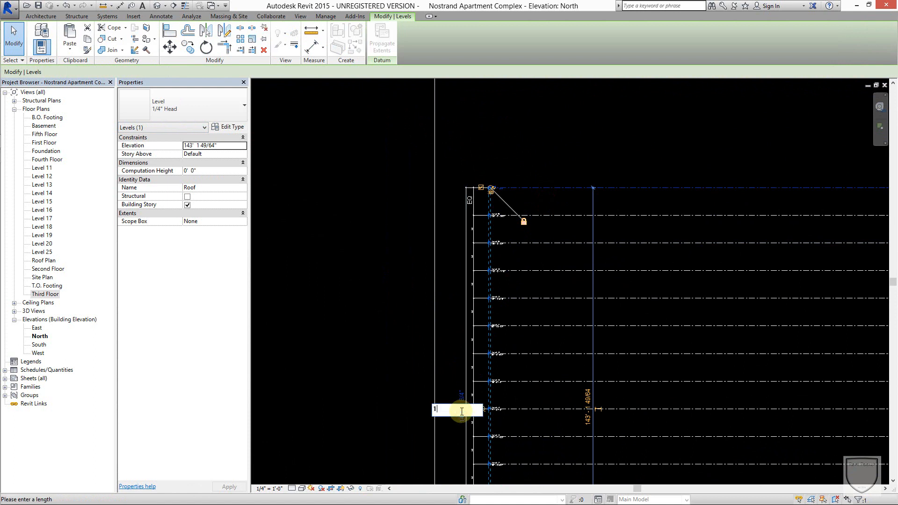
pyautogui.click(574, 136)
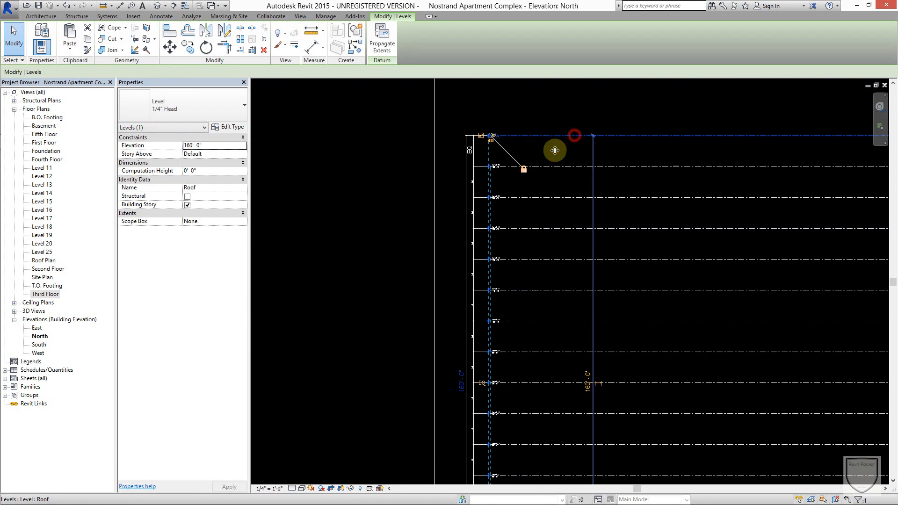
pyautogui.click(540, 186)
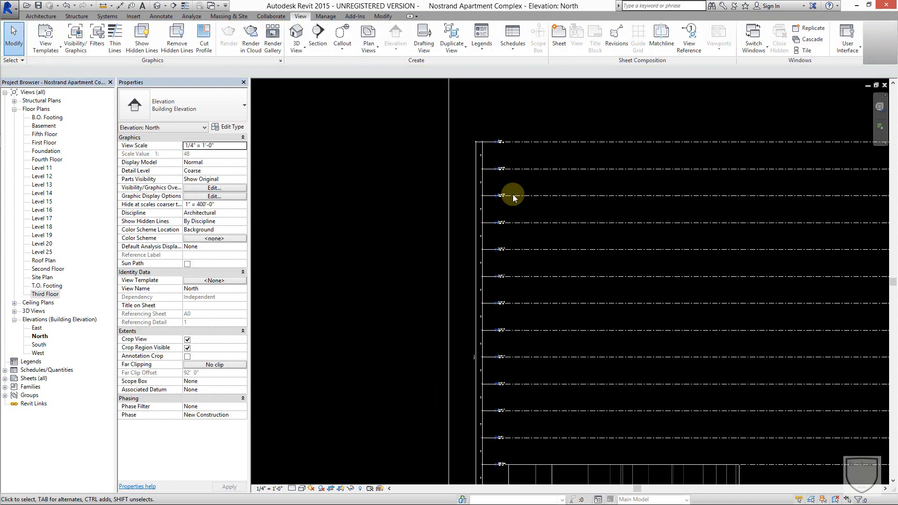
# Turn off the equality constraint on the segmented level dimension string so its segments display actual lengths.
pyautogui.scroll(4, 472, 315)
pyautogui.click(487, 260)
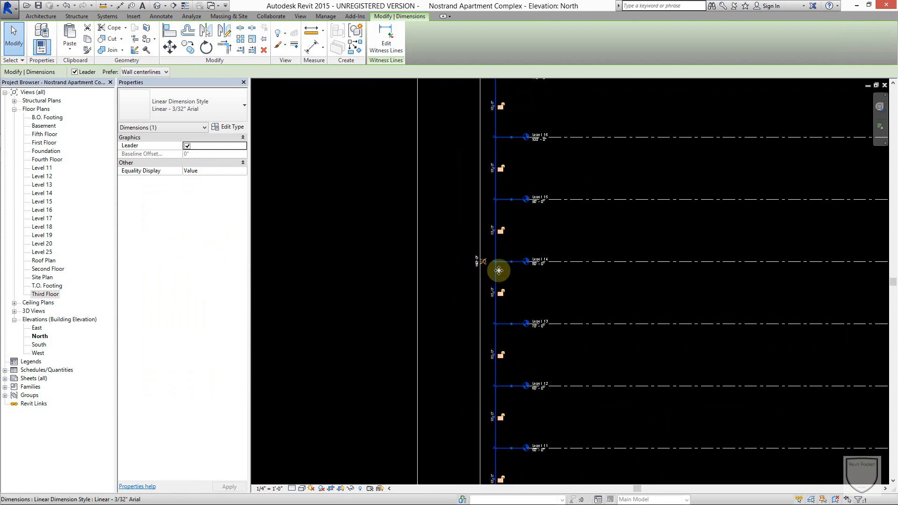
pyautogui.scroll(5, 494, 258)
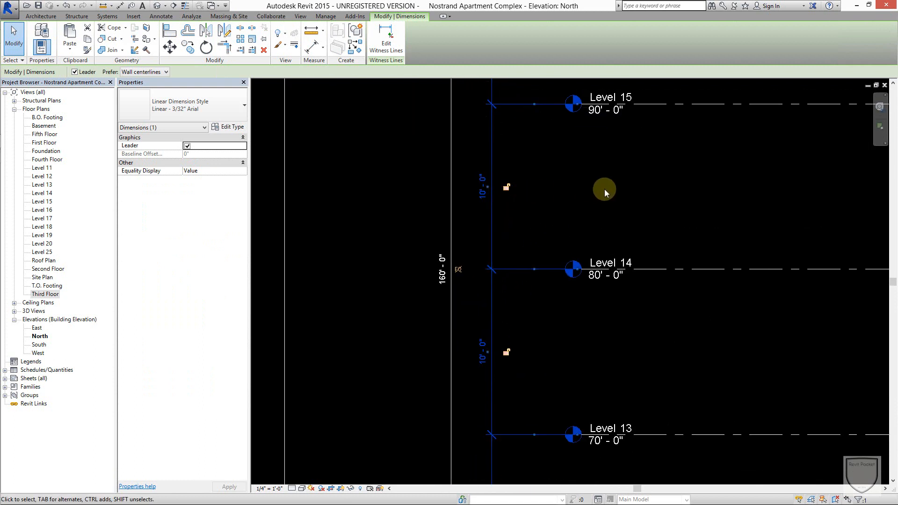
# Examine the floor-to-floor dimensions and level elevations along the full stack in the North elevation, and clear the dimension selection.
pyautogui.scroll(-2, 607, 184)
pyautogui.moveTo(607, 185); pyautogui.dragTo(595, 469, button='middle')
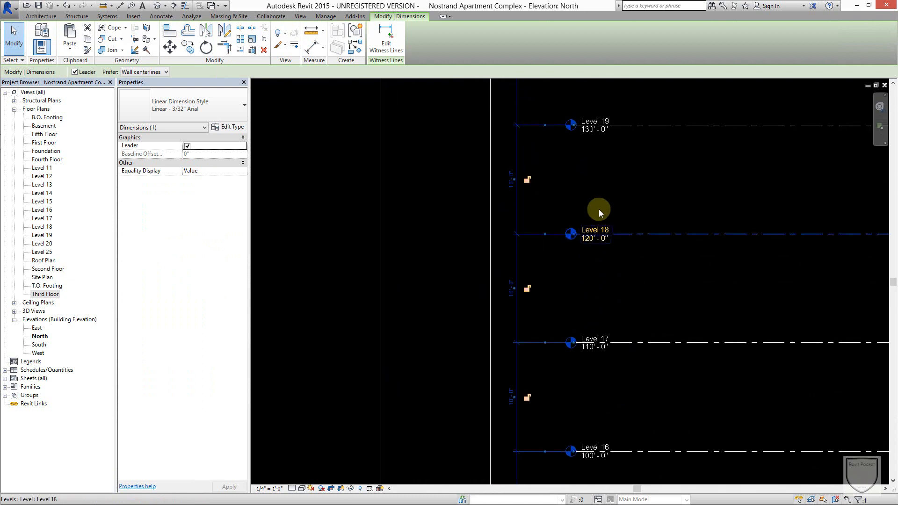
pyautogui.moveTo(599, 210); pyautogui.dragTo(584, 442, button='middle')
pyautogui.scroll(-1, 582, 255)
pyautogui.moveTo(581, 256); pyautogui.dragTo(597, 47, button='middle')
pyautogui.scroll(-1, 590, 327)
pyautogui.moveTo(601, 356); pyautogui.dragTo(578, 173, button='middle')
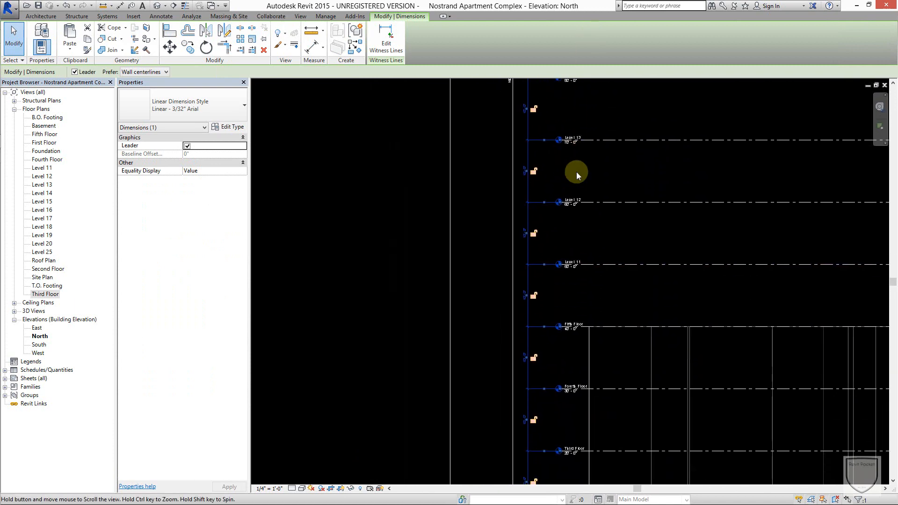
pyautogui.scroll(-2, 597, 278)
pyautogui.moveTo(631, 292); pyautogui.dragTo(537, 221, button='middle')
pyautogui.scroll(-3, 537, 220)
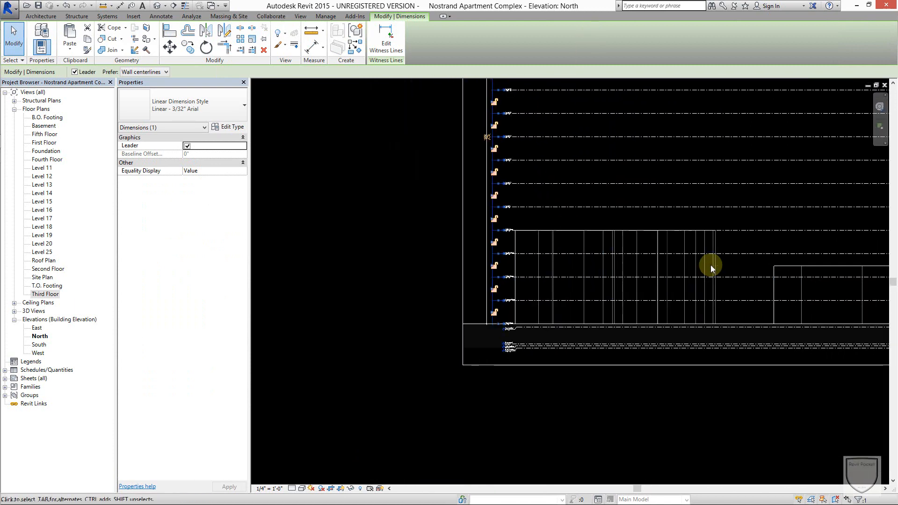
pyautogui.moveTo(762, 229); pyautogui.dragTo(751, 300, button='middle')
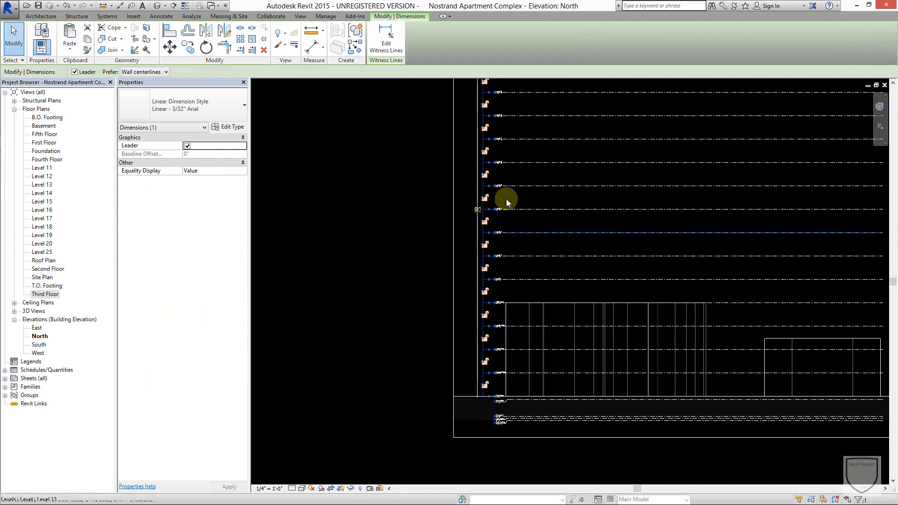
pyautogui.press('z')
pyautogui.press('e')
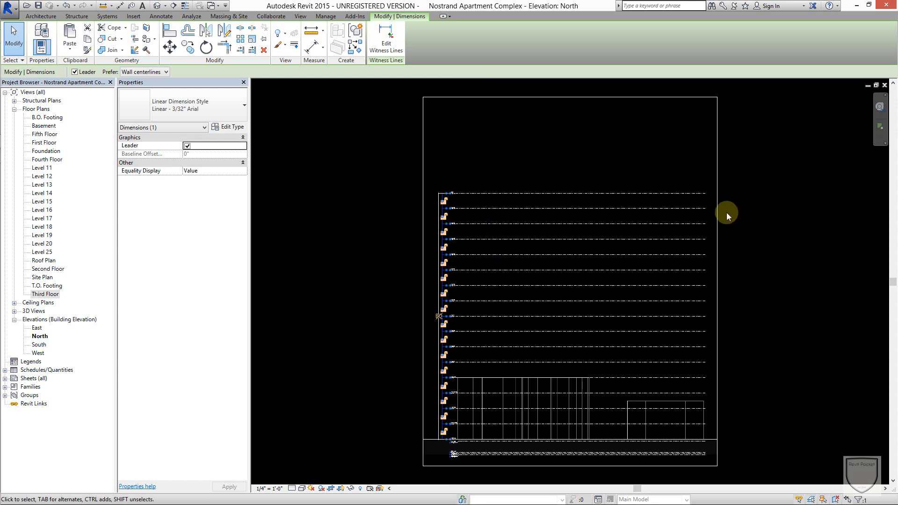
pyautogui.click(738, 247)
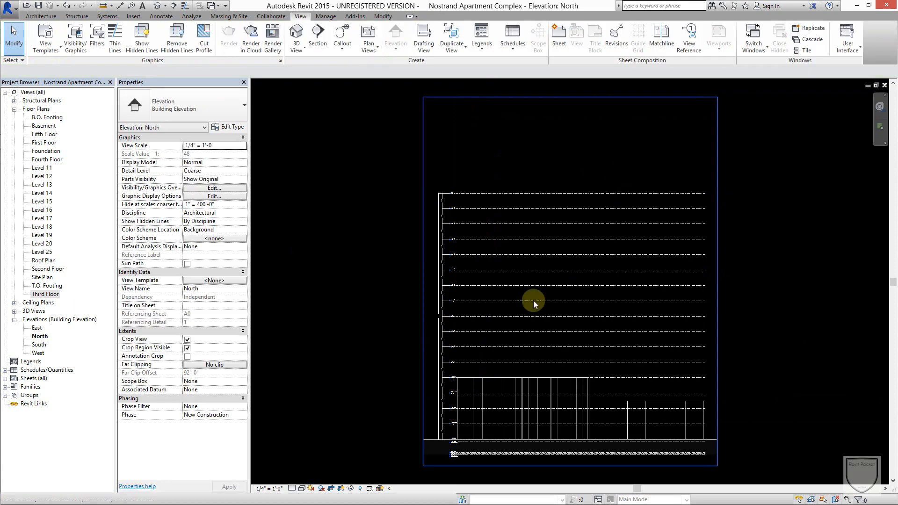
pyautogui.scroll(1, 495, 326)
pyautogui.scroll(1, 494, 327)
pyautogui.moveTo(494, 327); pyautogui.dragTo(542, 296, button='middle')
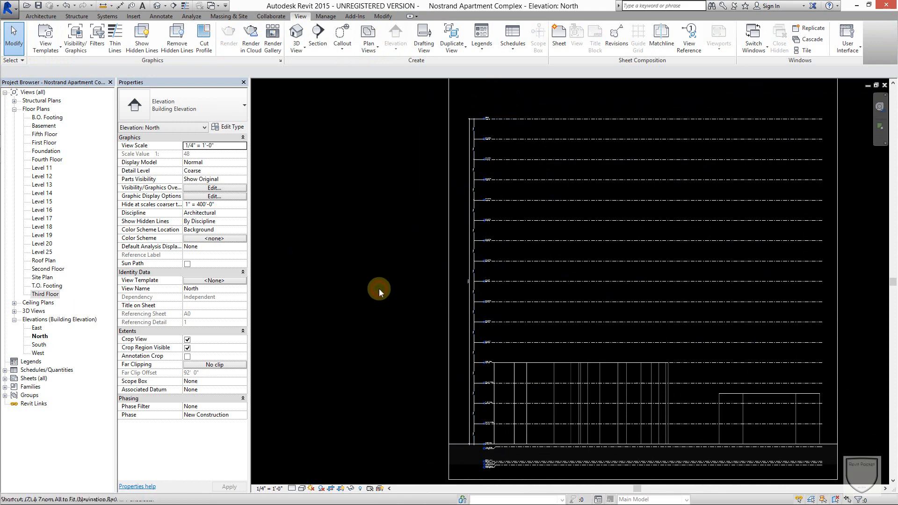
pyautogui.scroll(-2, 344, 261)
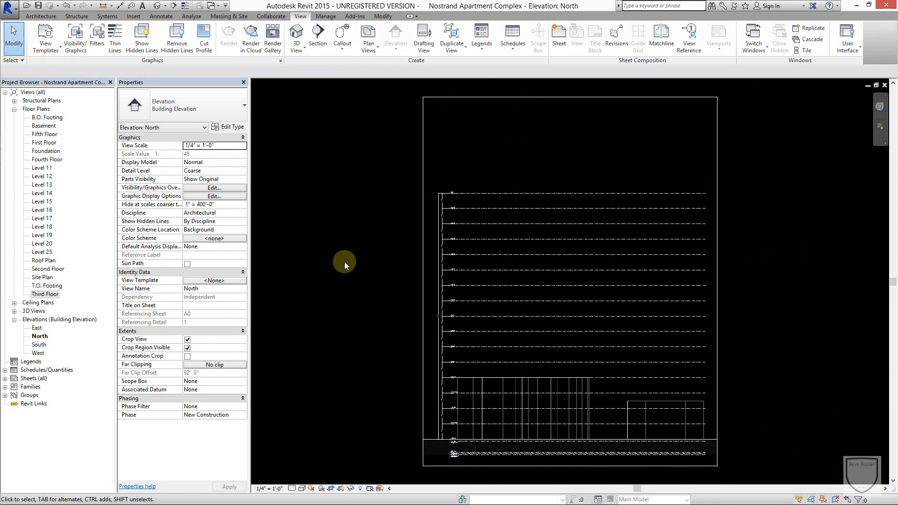